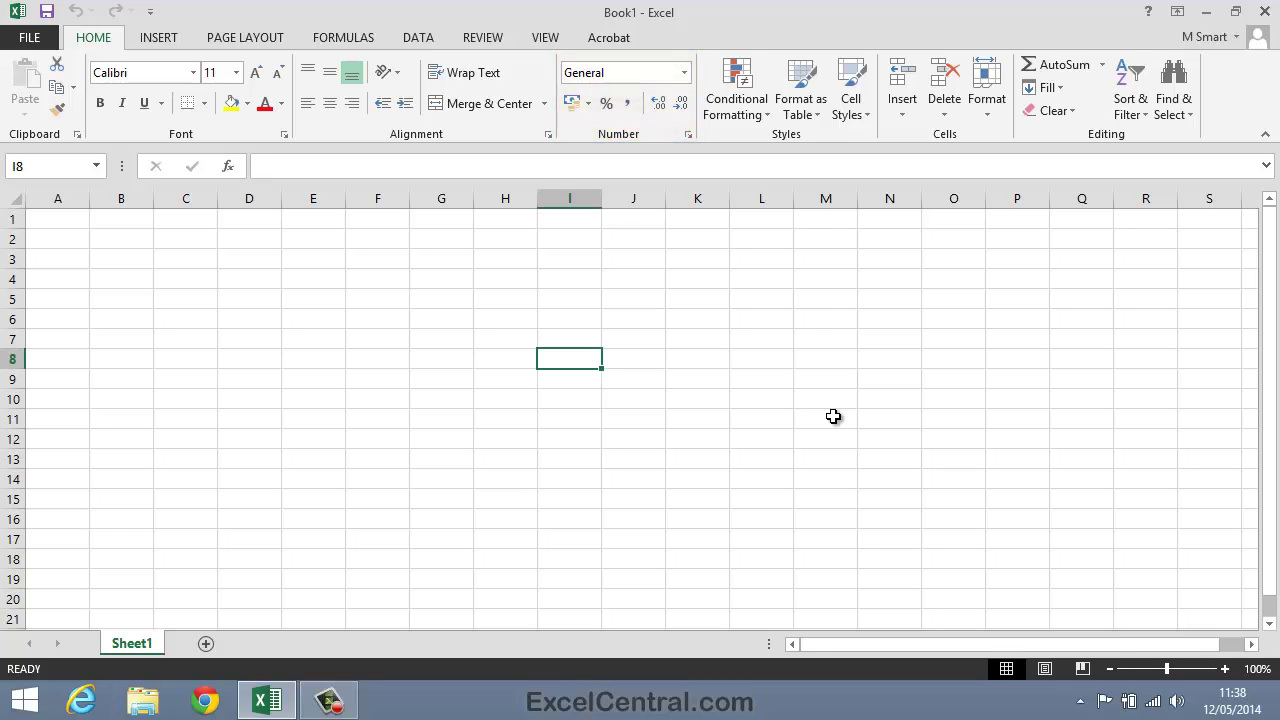
Look over the Insert, Page Layout, Formulas, Data, Review and View command sets, ending on the Home commands.
{"action": "left_click", "coordinate": [158, 40]}
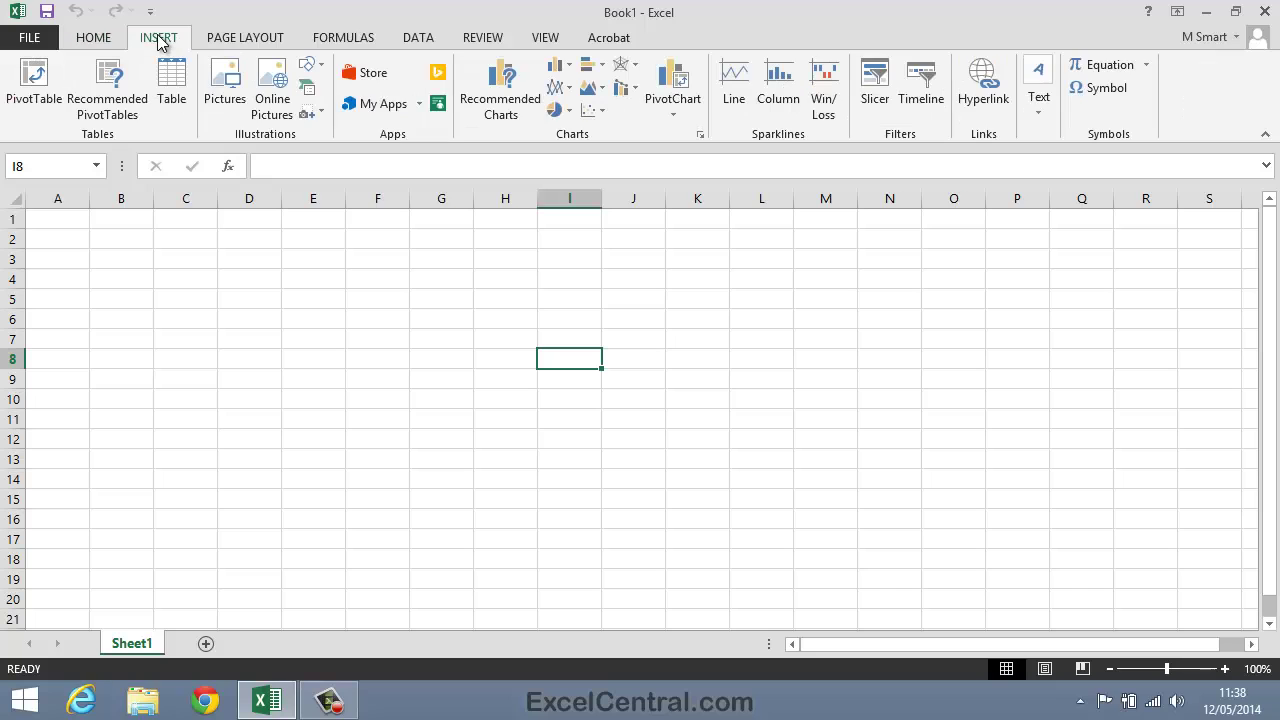
{"action": "left_click", "coordinate": [242, 38]}
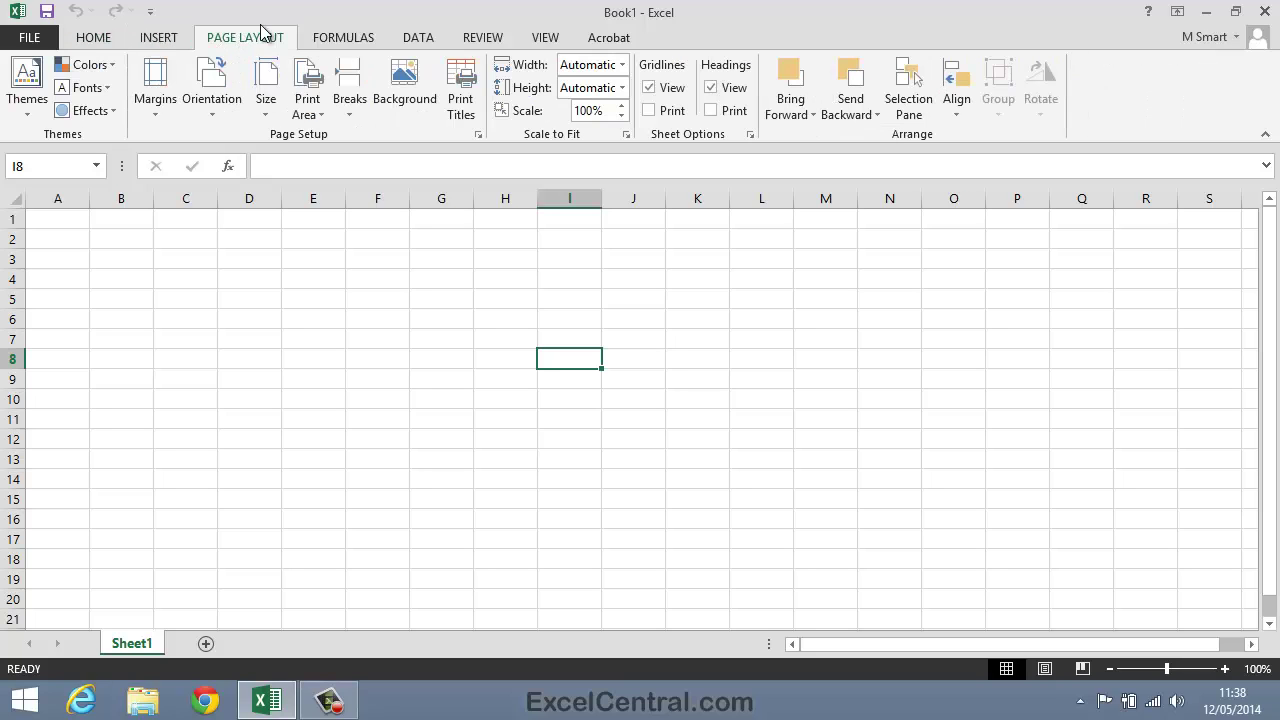
{"action": "left_click", "coordinate": [340, 38]}
{"action": "left_click", "coordinate": [420, 38]}
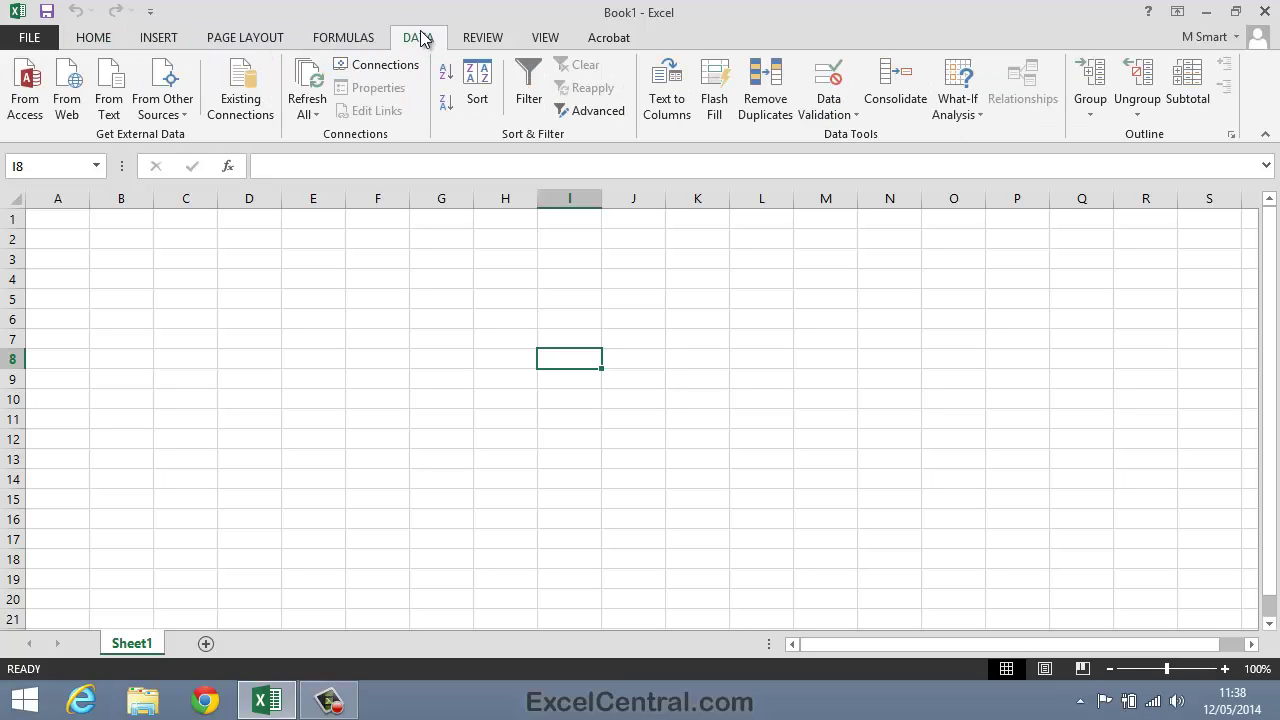
{"action": "left_click", "coordinate": [482, 40]}
{"action": "left_click", "coordinate": [540, 38]}
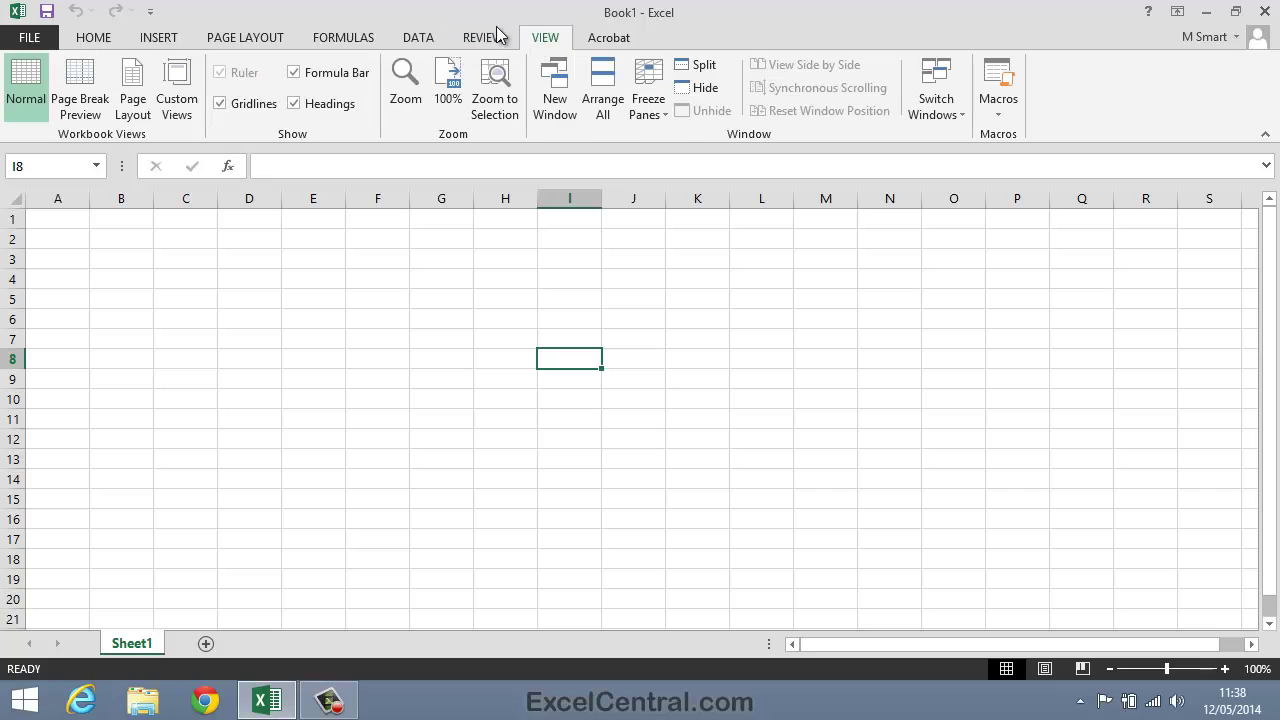
{"action": "left_click", "coordinate": [90, 40]}
{"action": "key", "text": "Up"}
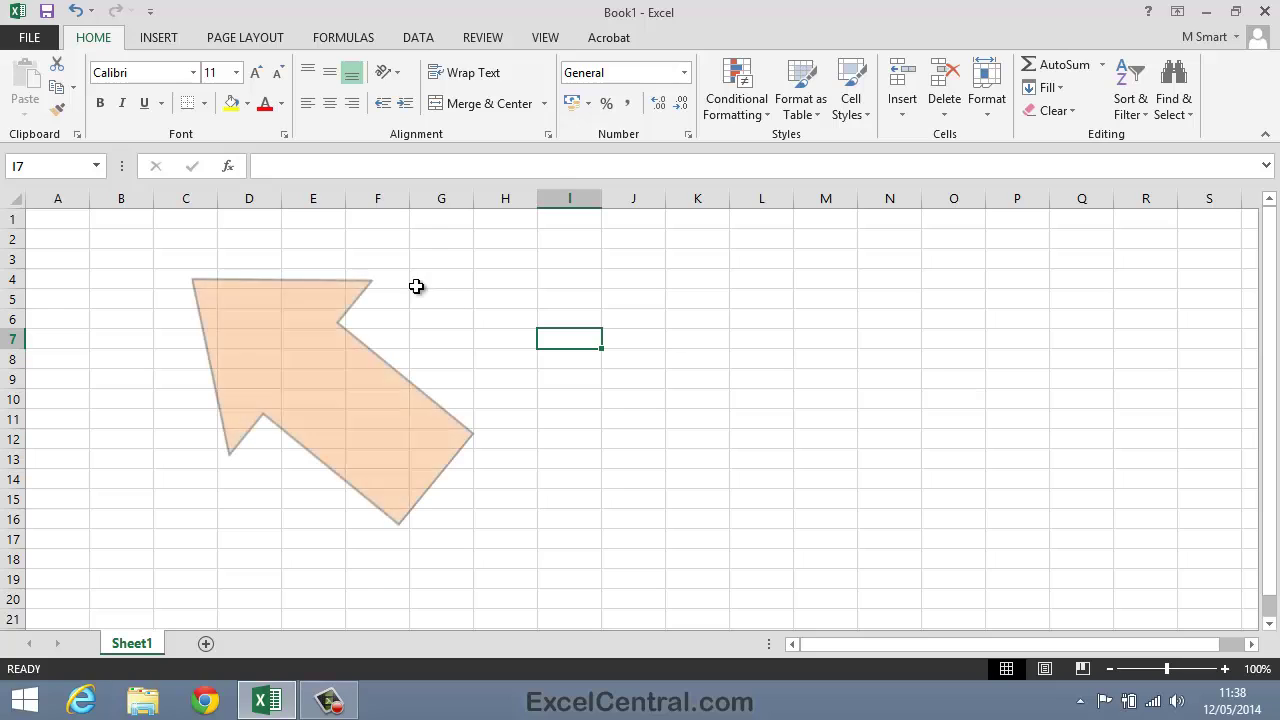
Enter the text "test" in cell C4.
{"action": "left_click", "coordinate": [168, 276]}
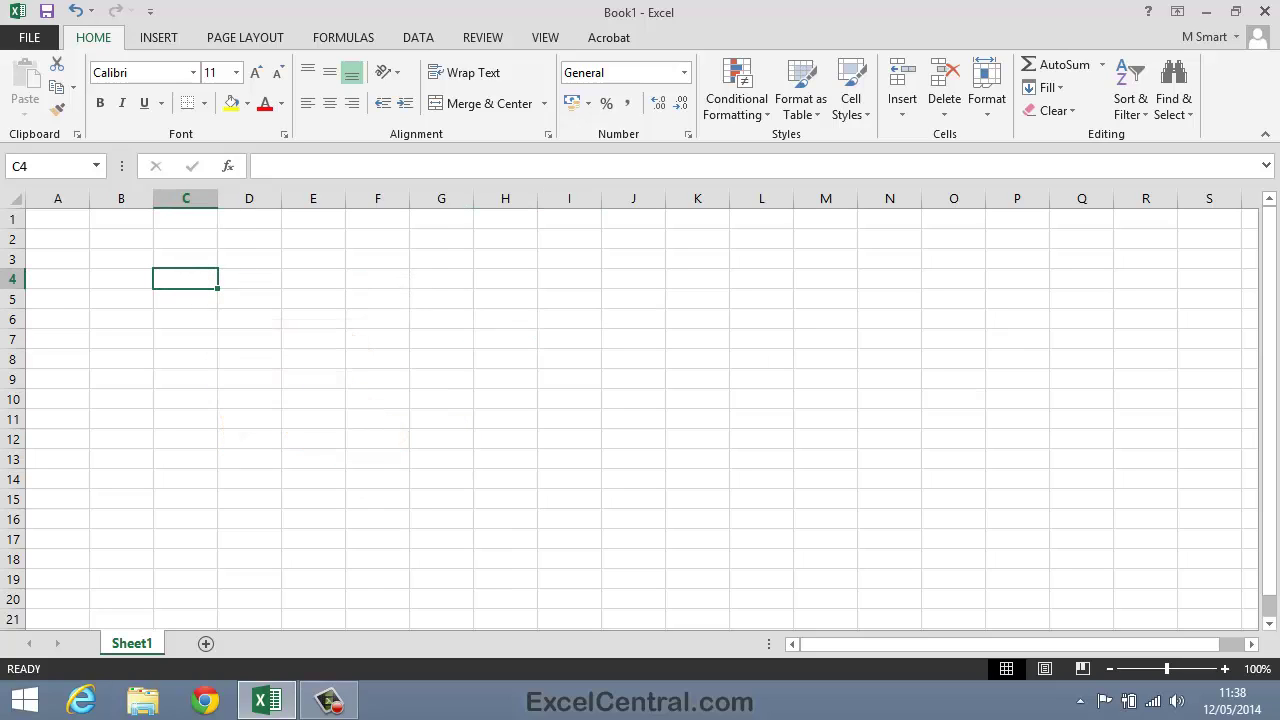
{"action": "type", "text": "test"}
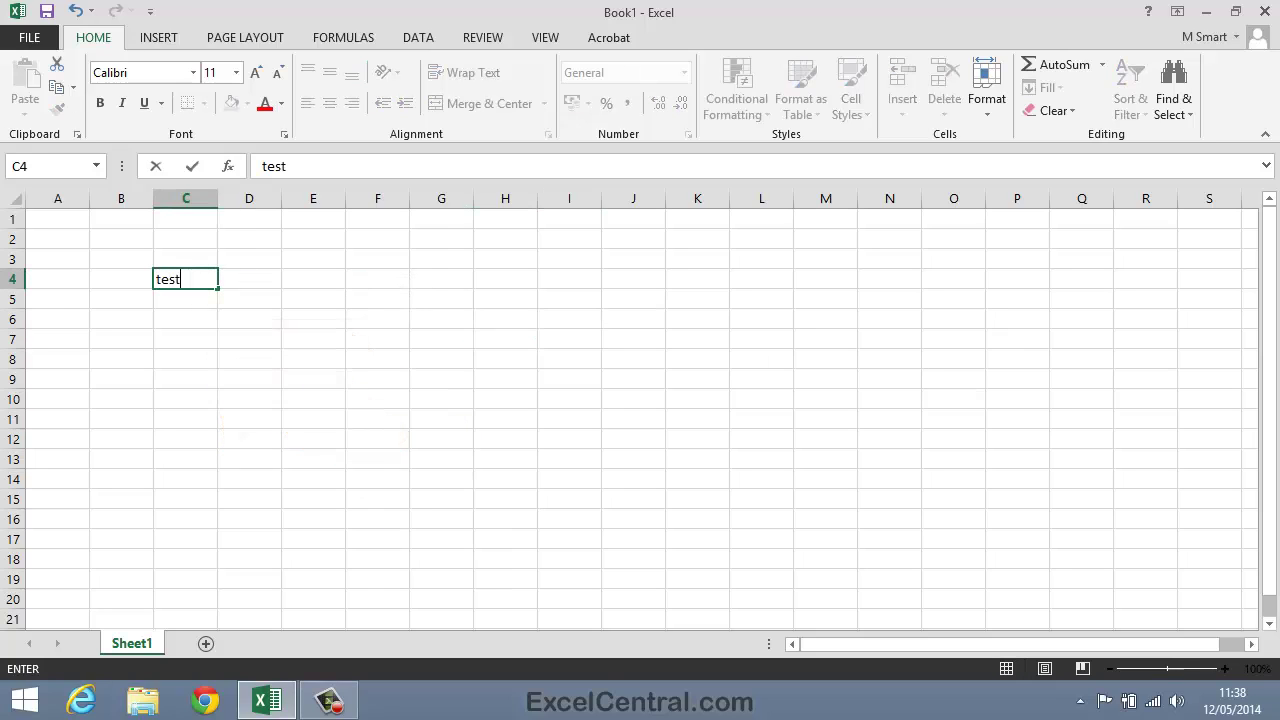
{"action": "key", "text": "Return"}
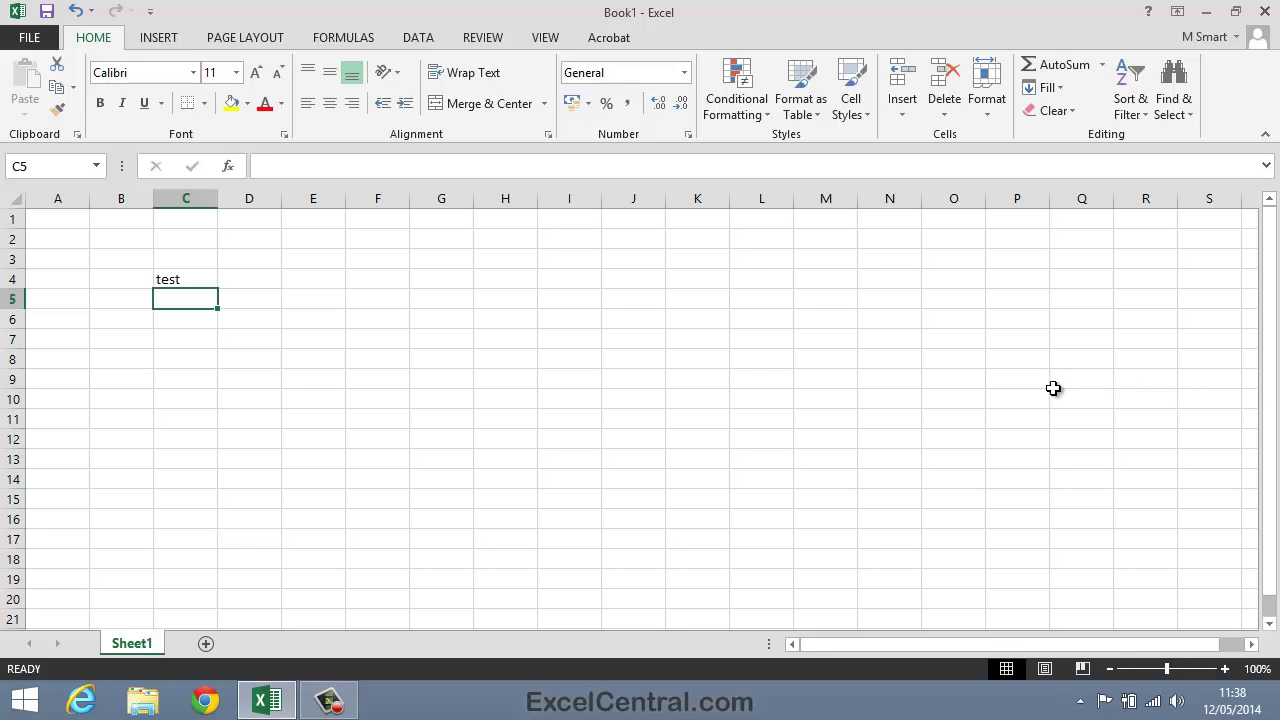
Format the text in cell C4 as bold and italic.
{"action": "left_click", "coordinate": [207, 276]}
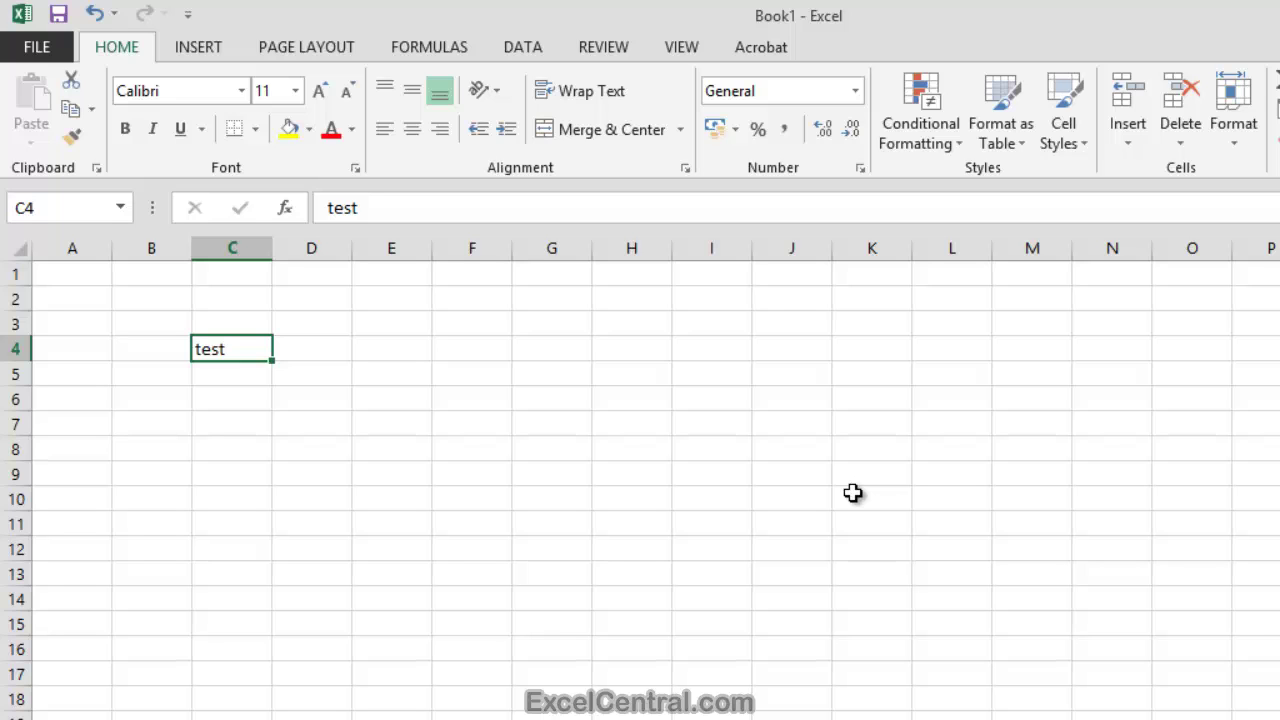
{"action": "left_click", "coordinate": [125, 130]}
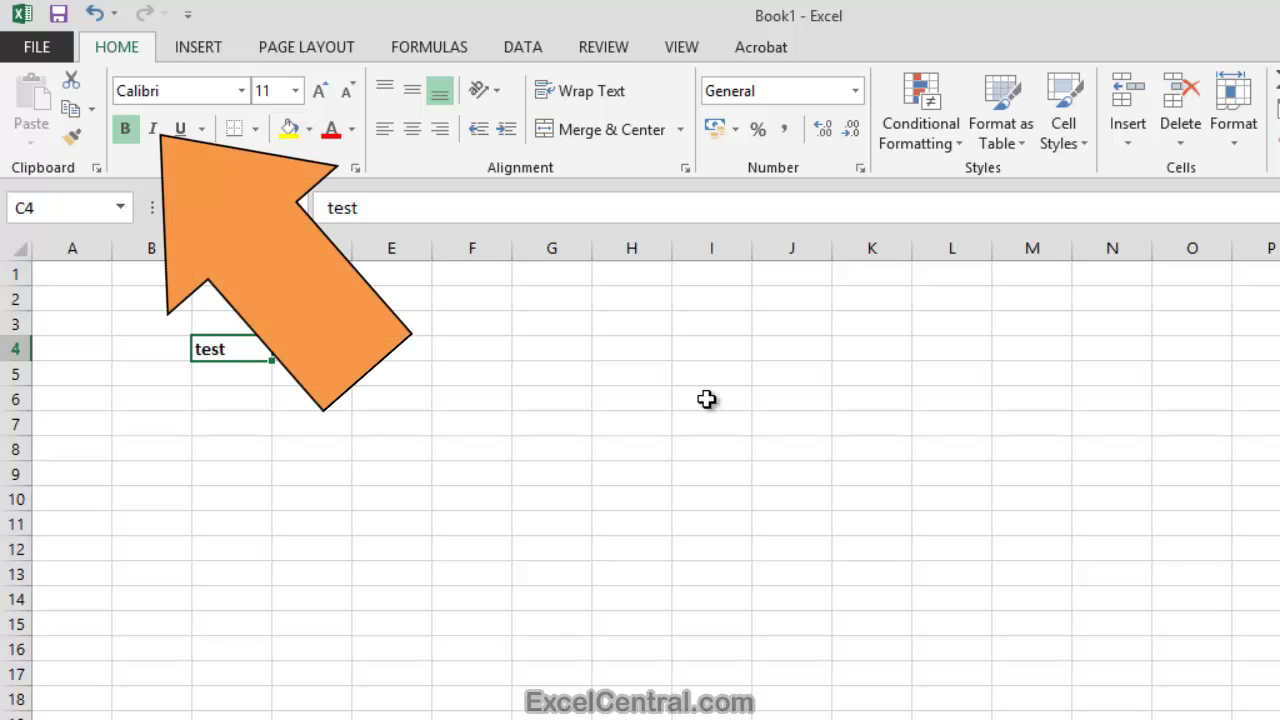
{"action": "left_click", "coordinate": [157, 133]}
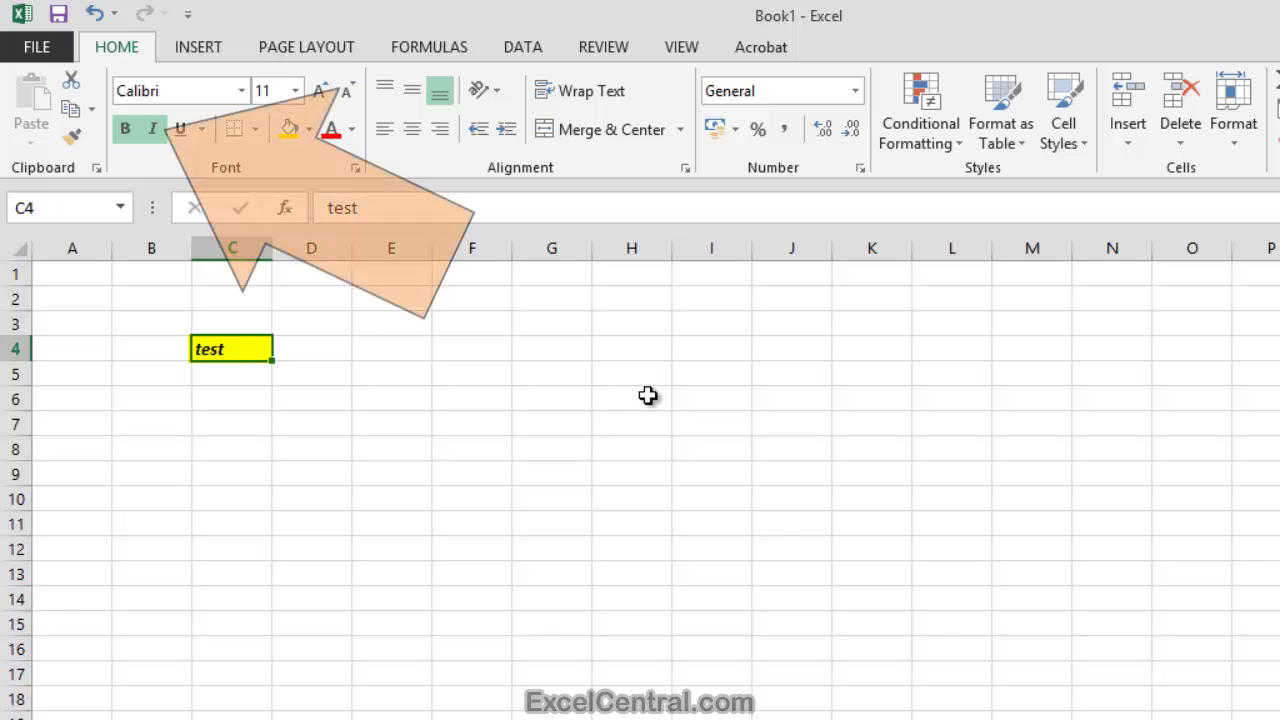
Remove the italic and bold formatting from cell C4.
{"action": "left_click", "coordinate": [155, 131]}
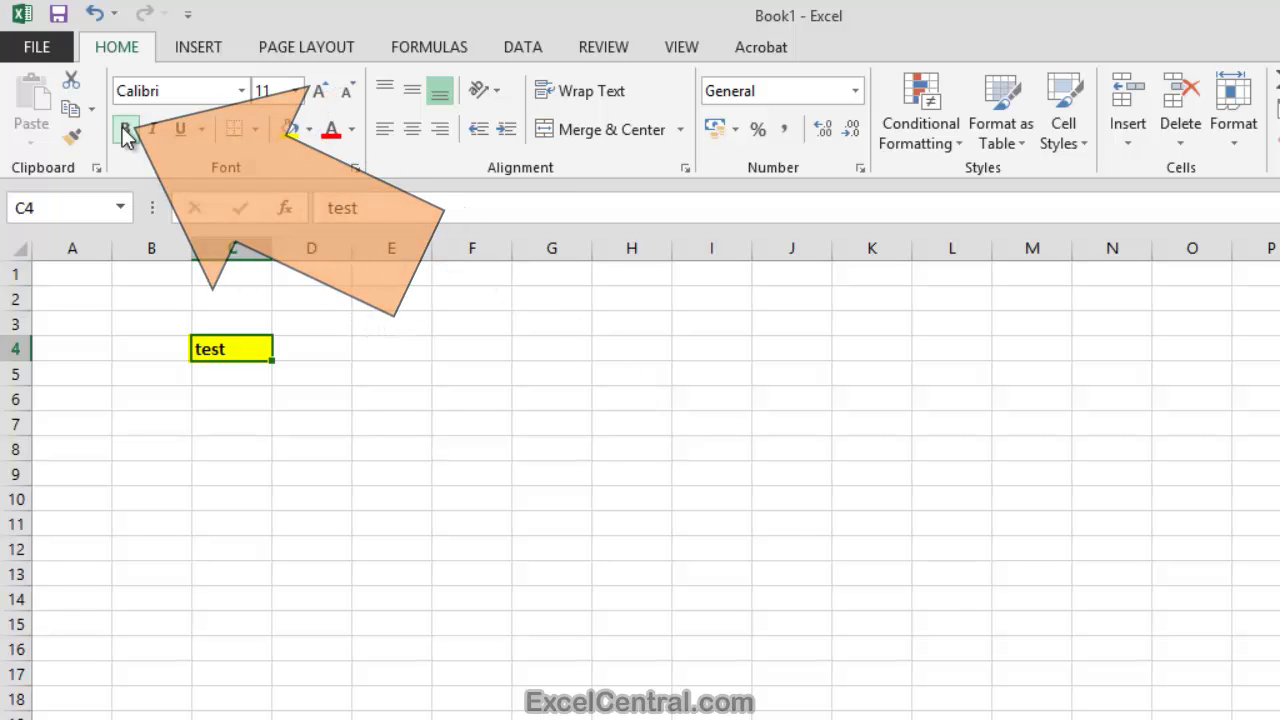
{"action": "key", "text": "ctrl+b"}
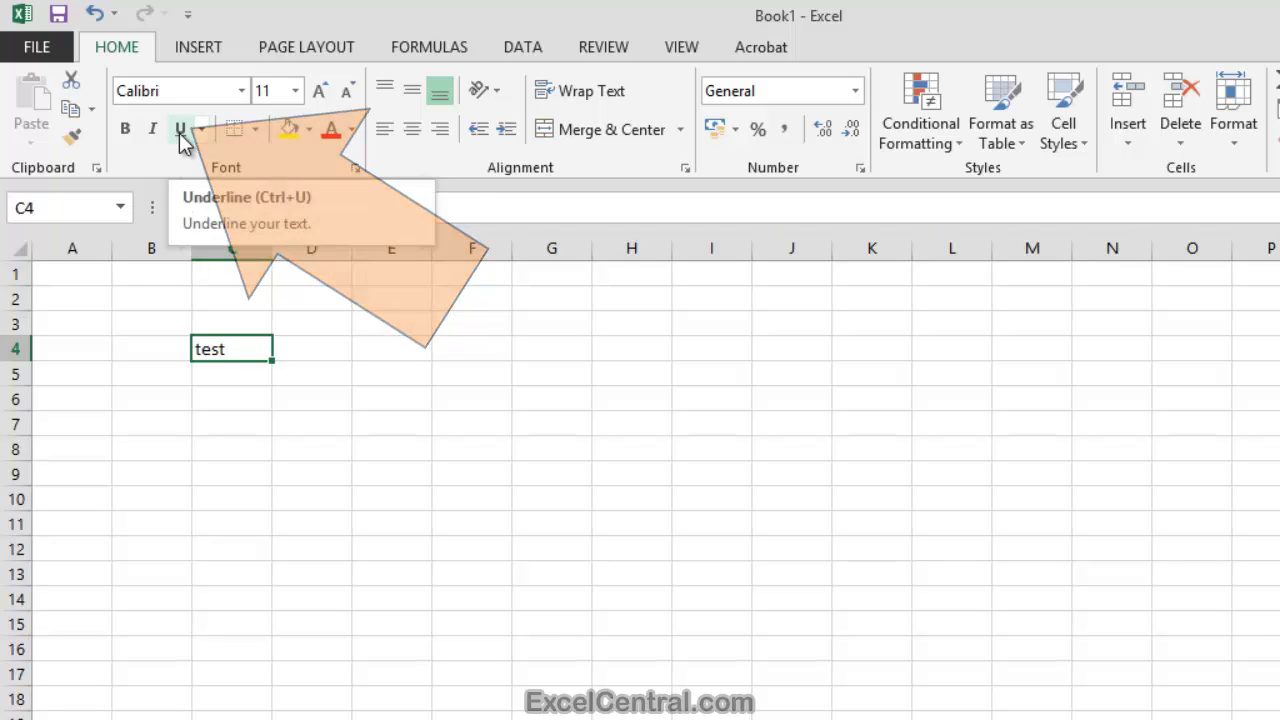
Apply a single underline to the text in cell C4 and deselect the cell.
{"action": "left_click", "coordinate": [181, 130]}
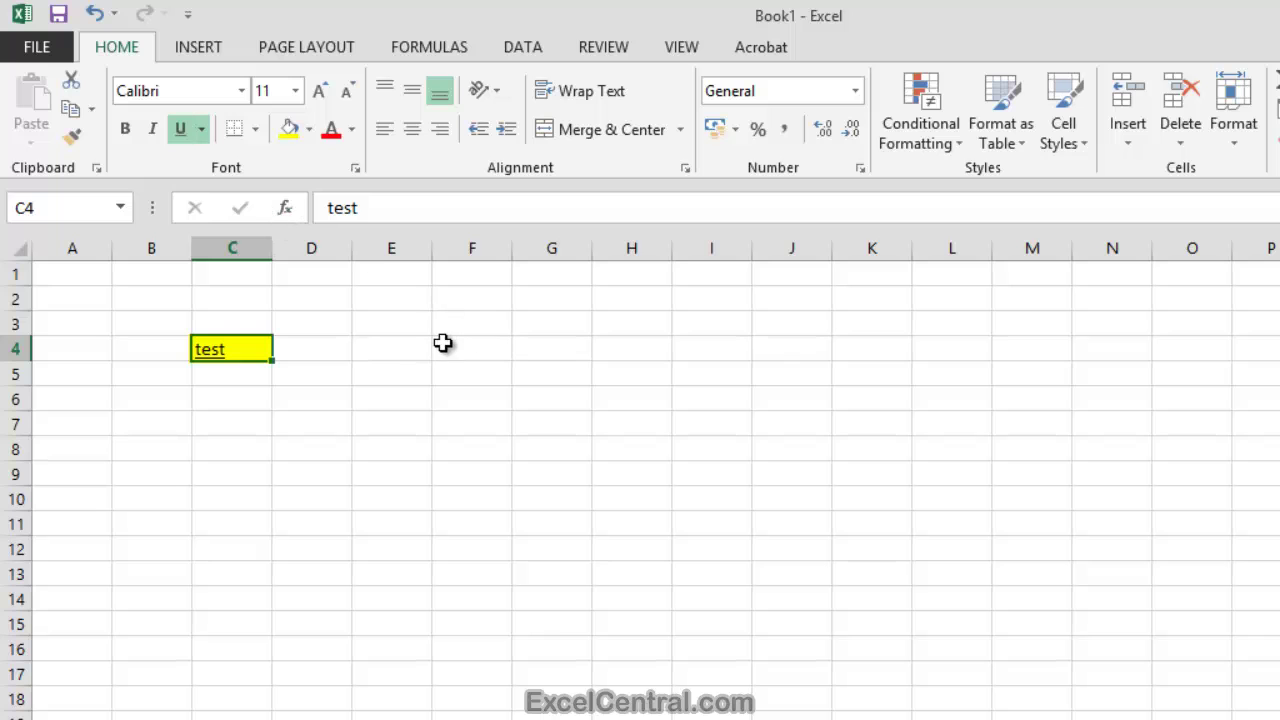
{"action": "left_click", "coordinate": [414, 345]}
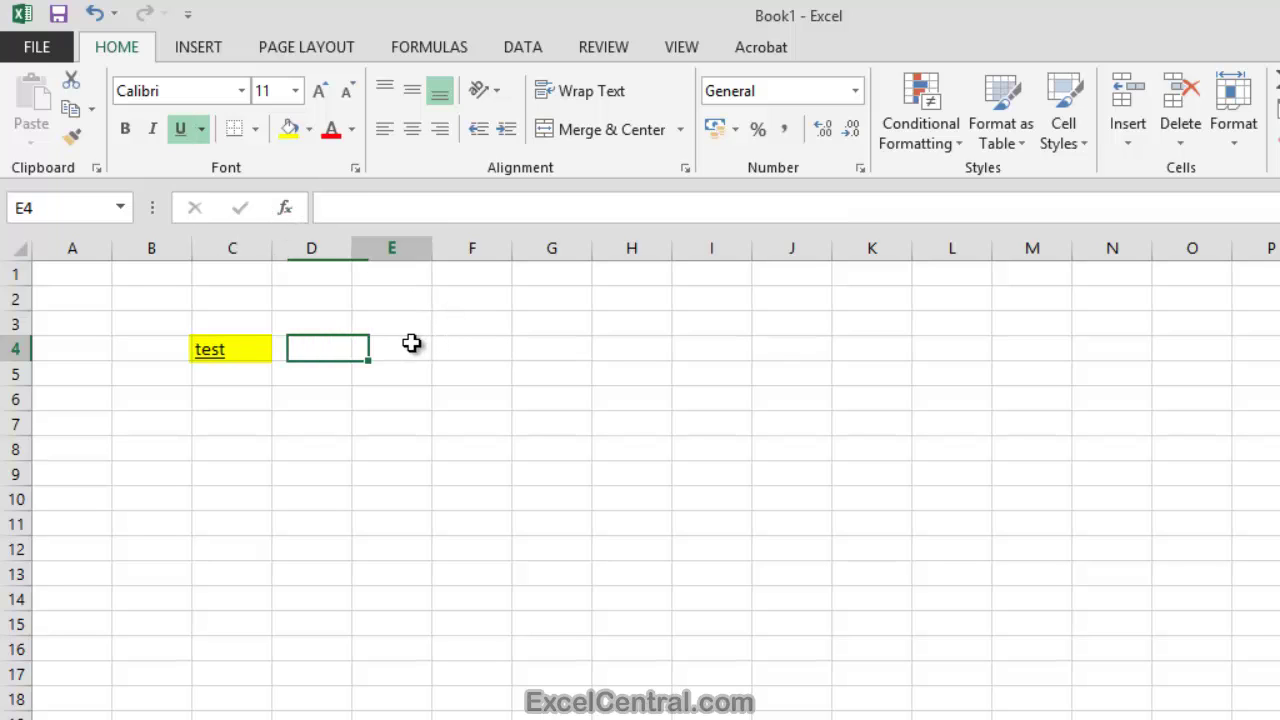
Remove the single underline from the text in cell C4 and select an empty cell.
{"action": "left_click", "coordinate": [222, 350]}
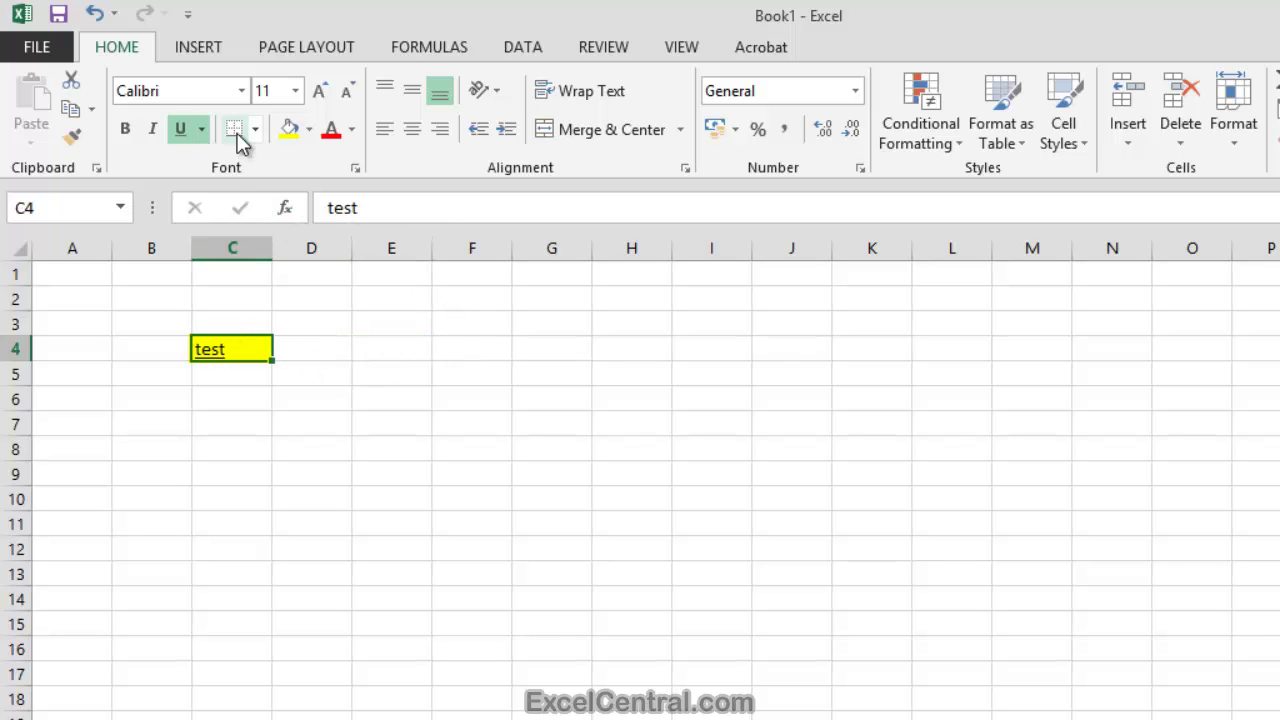
{"action": "left_click", "coordinate": [180, 135]}
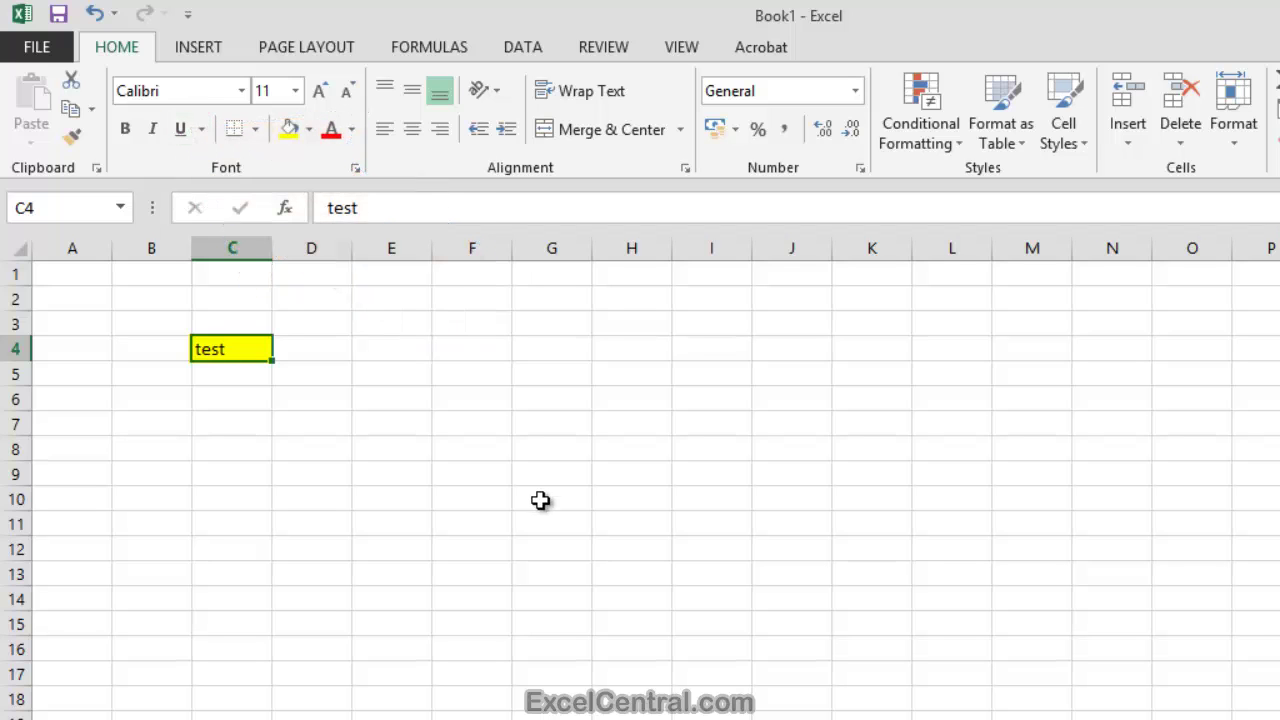
{"action": "left_click", "coordinate": [540, 477]}
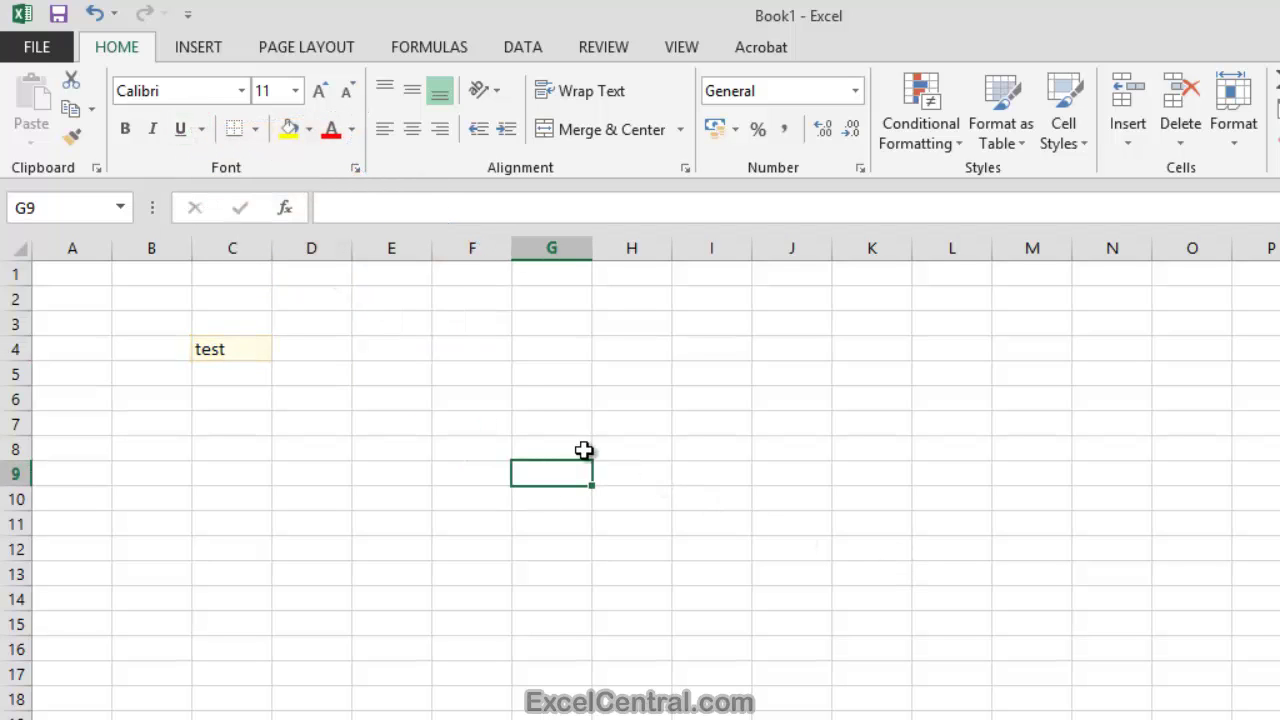
Apply the Double Underline style to the text in cell C4 and move the selection to E4.
{"action": "left_click", "coordinate": [227, 350]}
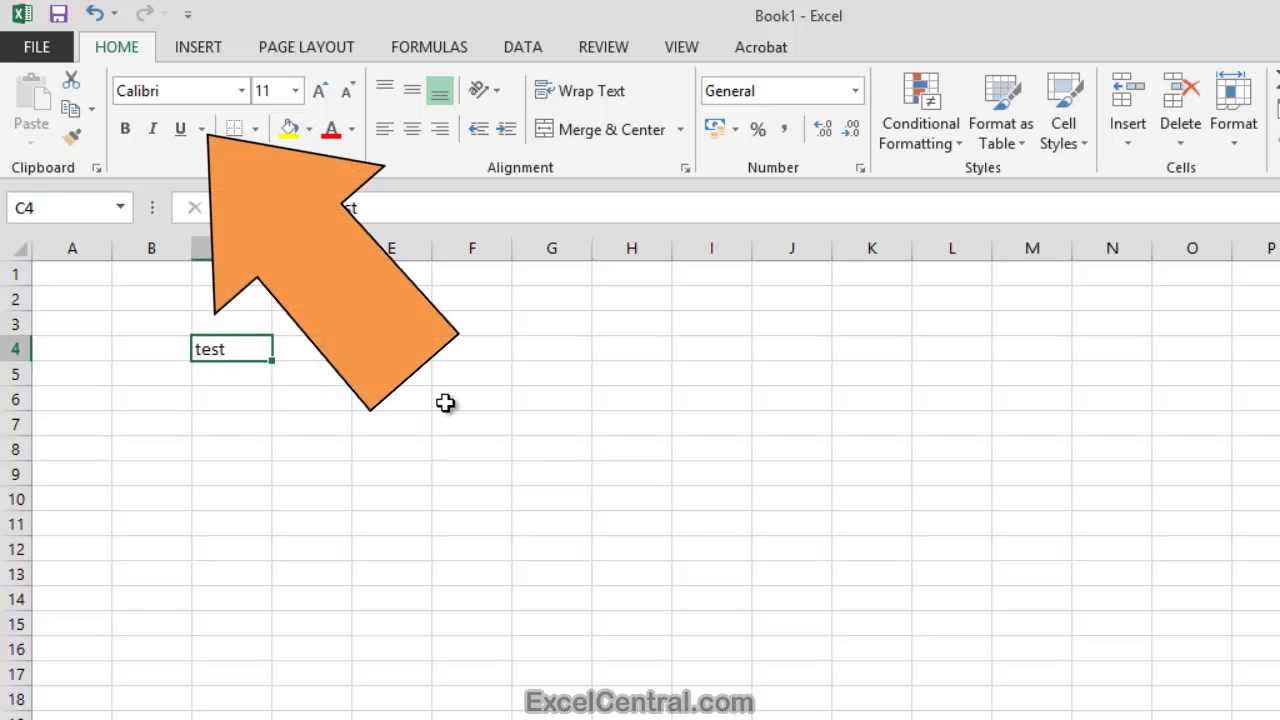
{"action": "left_click", "coordinate": [201, 130]}
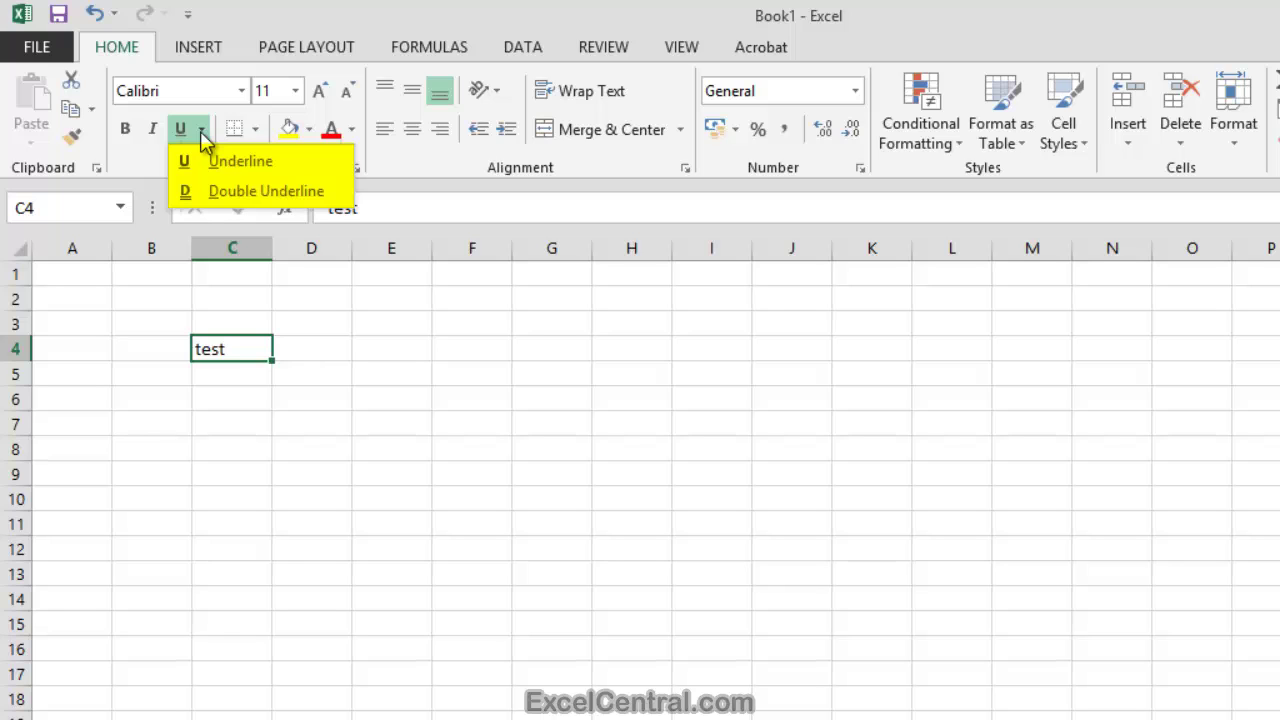
{"action": "left_click", "coordinate": [261, 196]}
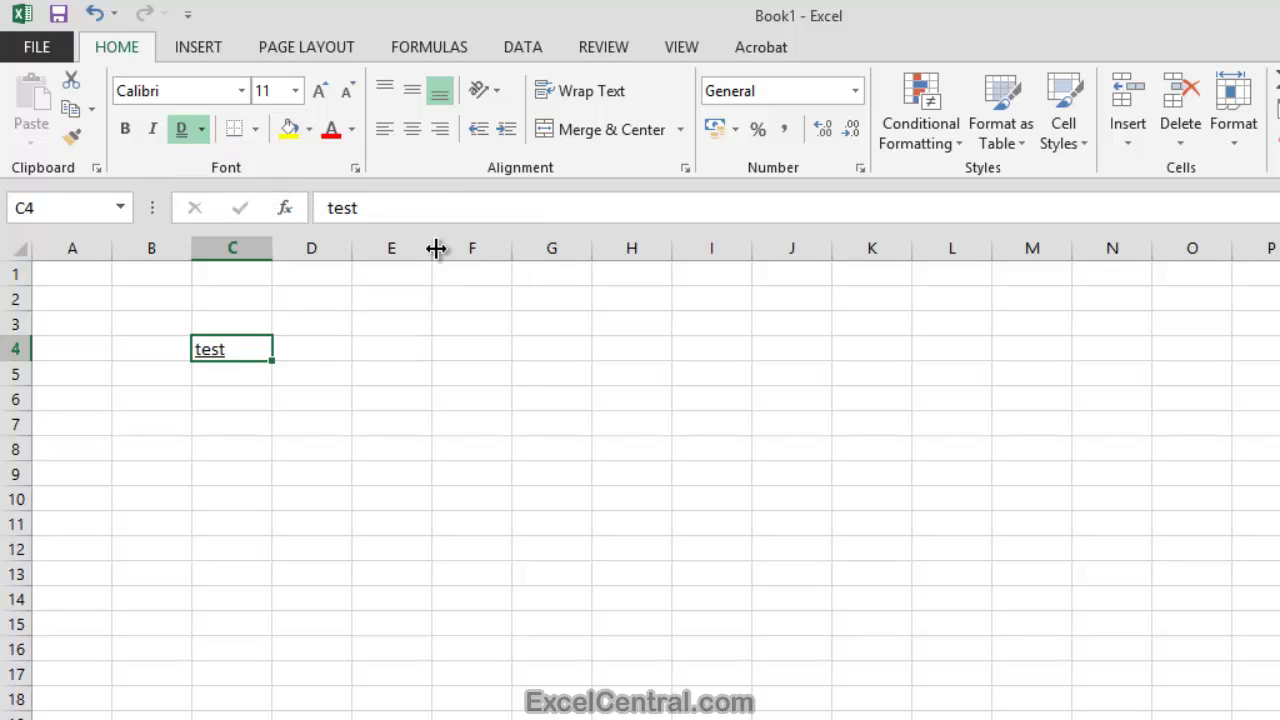
{"action": "left_click", "coordinate": [385, 350]}
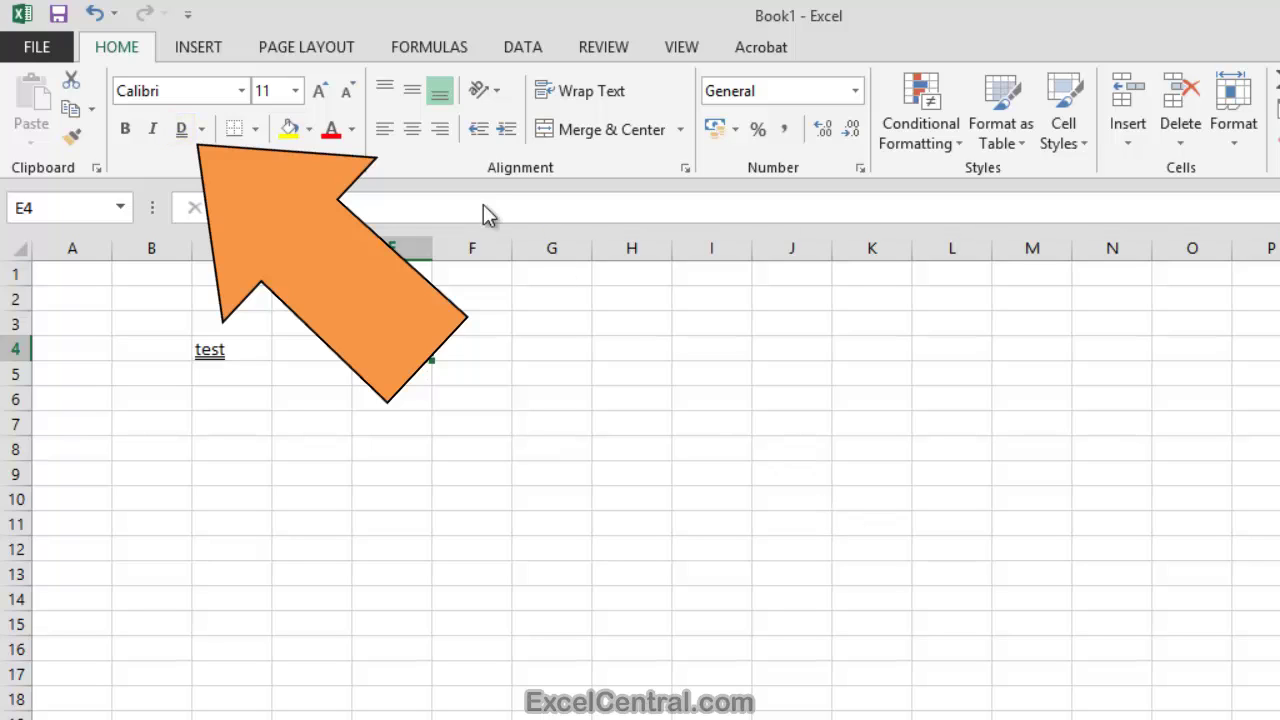
Switch the double underline on cell C4 off and on again, and select cell E4.
{"action": "left_click", "coordinate": [231, 349]}
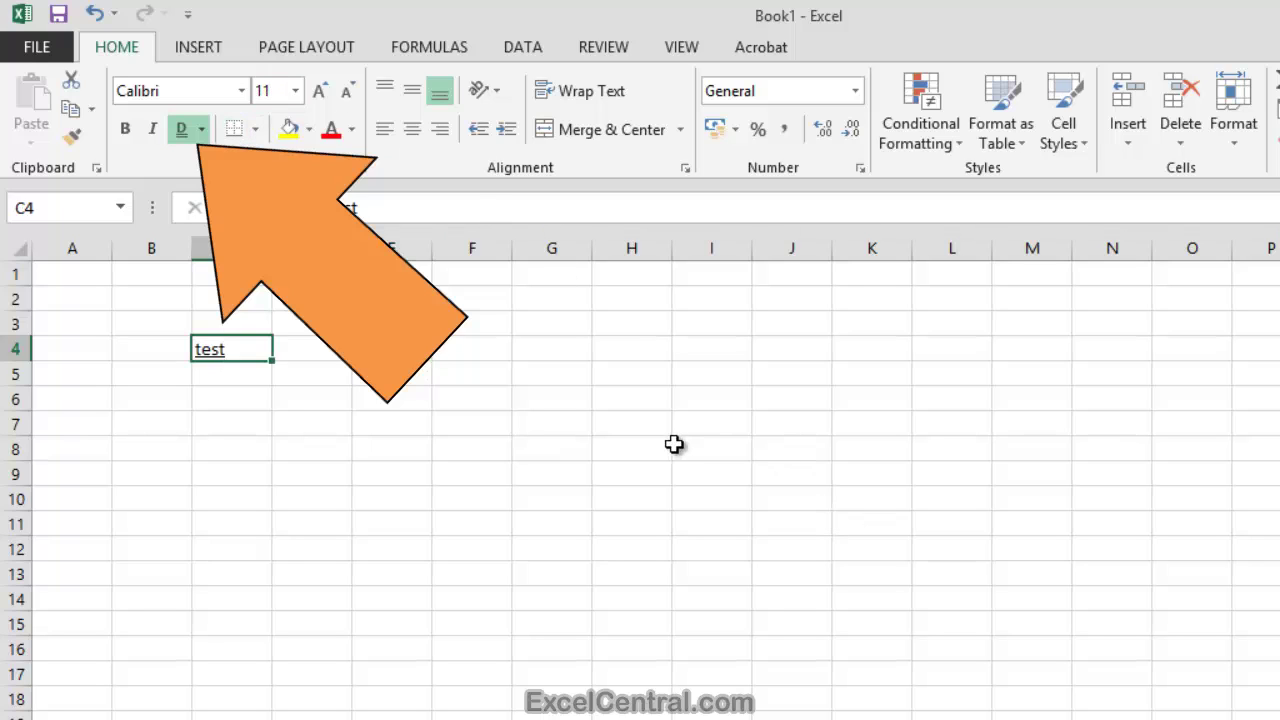
{"action": "left_click", "coordinate": [180, 133]}
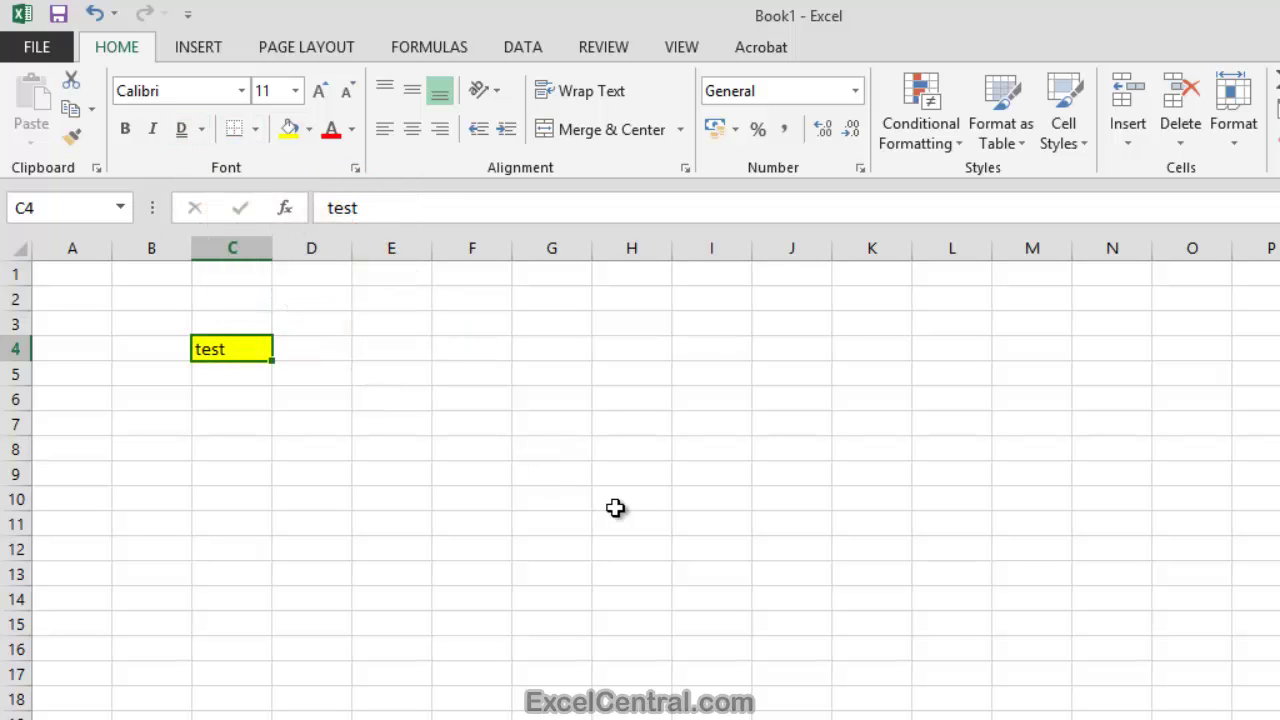
{"action": "left_click", "coordinate": [180, 133]}
{"action": "left_click", "coordinate": [408, 354]}
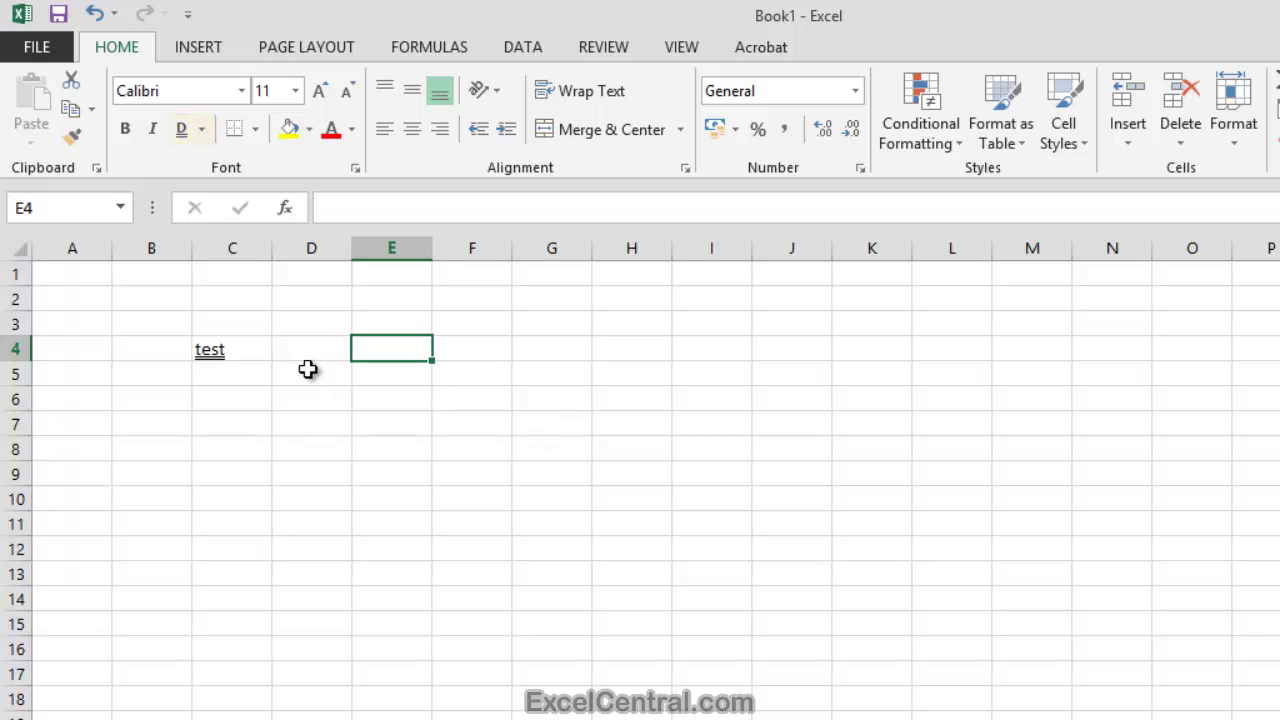
Change the double underline on cell C4 to the single Underline style and deselect the cell.
{"action": "left_click", "coordinate": [241, 348]}
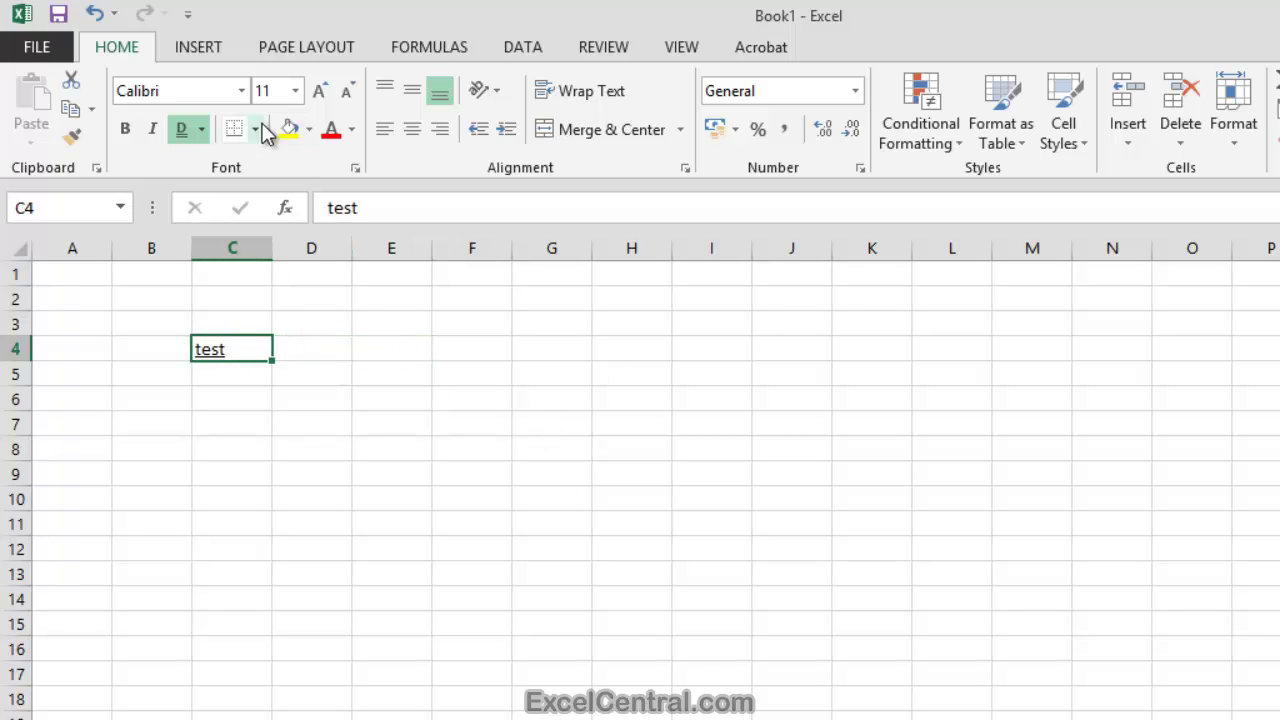
{"action": "left_click", "coordinate": [202, 130]}
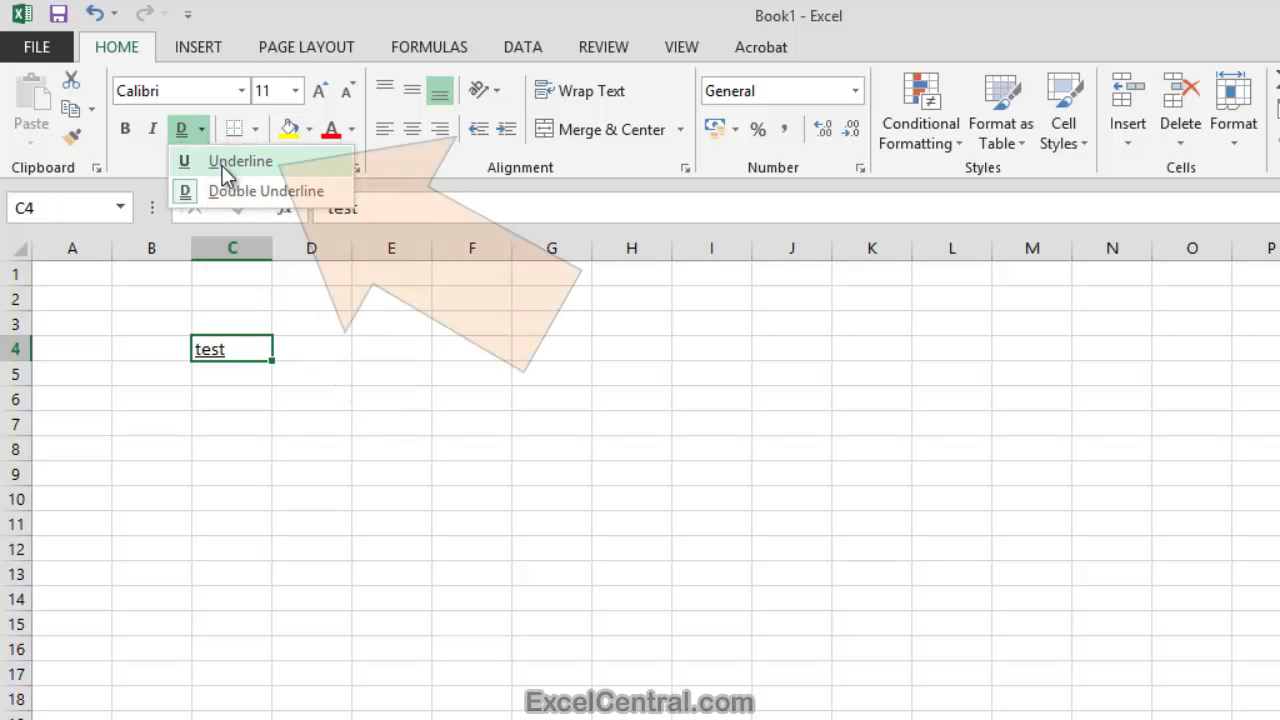
{"action": "key", "text": "Escape"}
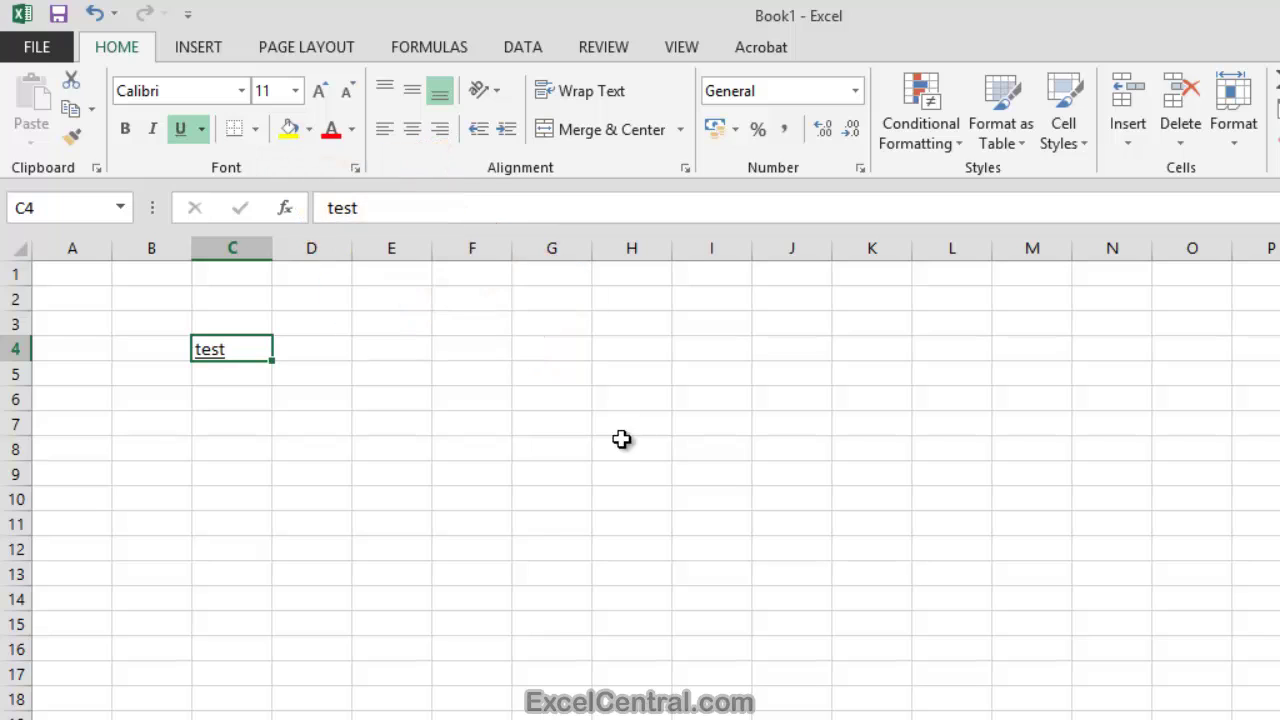
{"action": "left_click", "coordinate": [484, 366]}
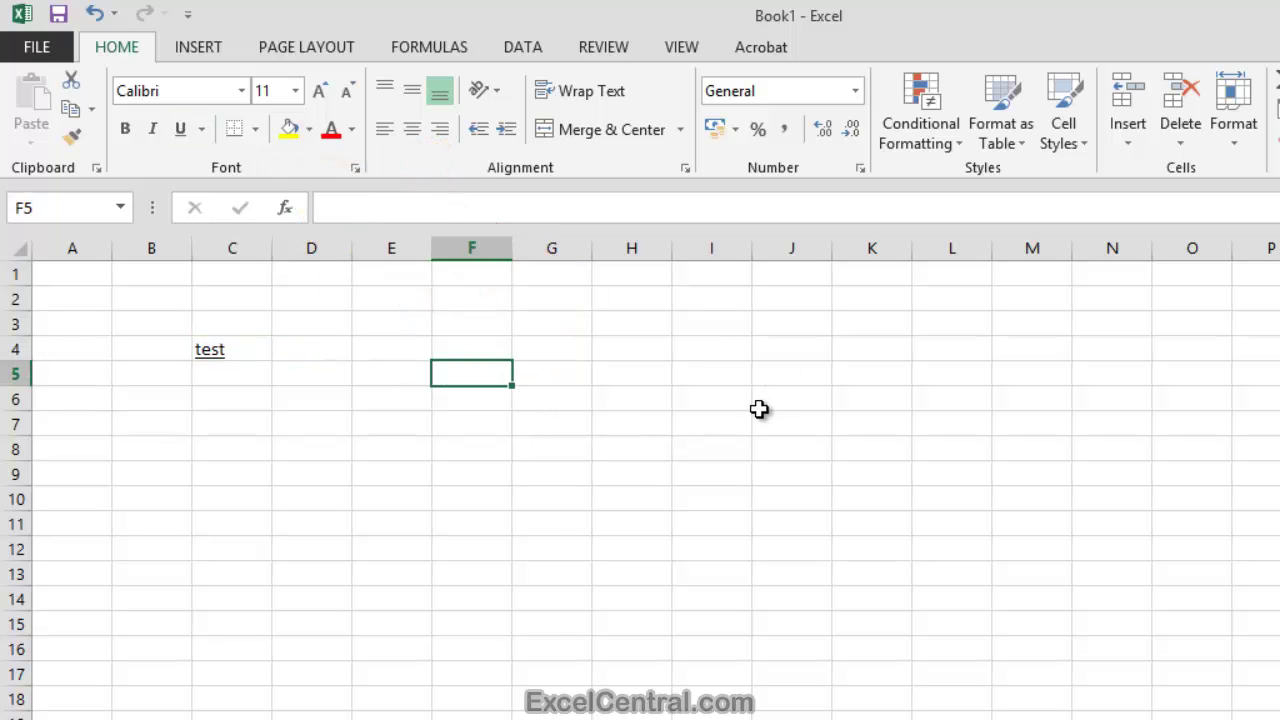
Clear the single underline from cell C4 and select cell E3.
{"action": "left_click", "coordinate": [226, 349]}
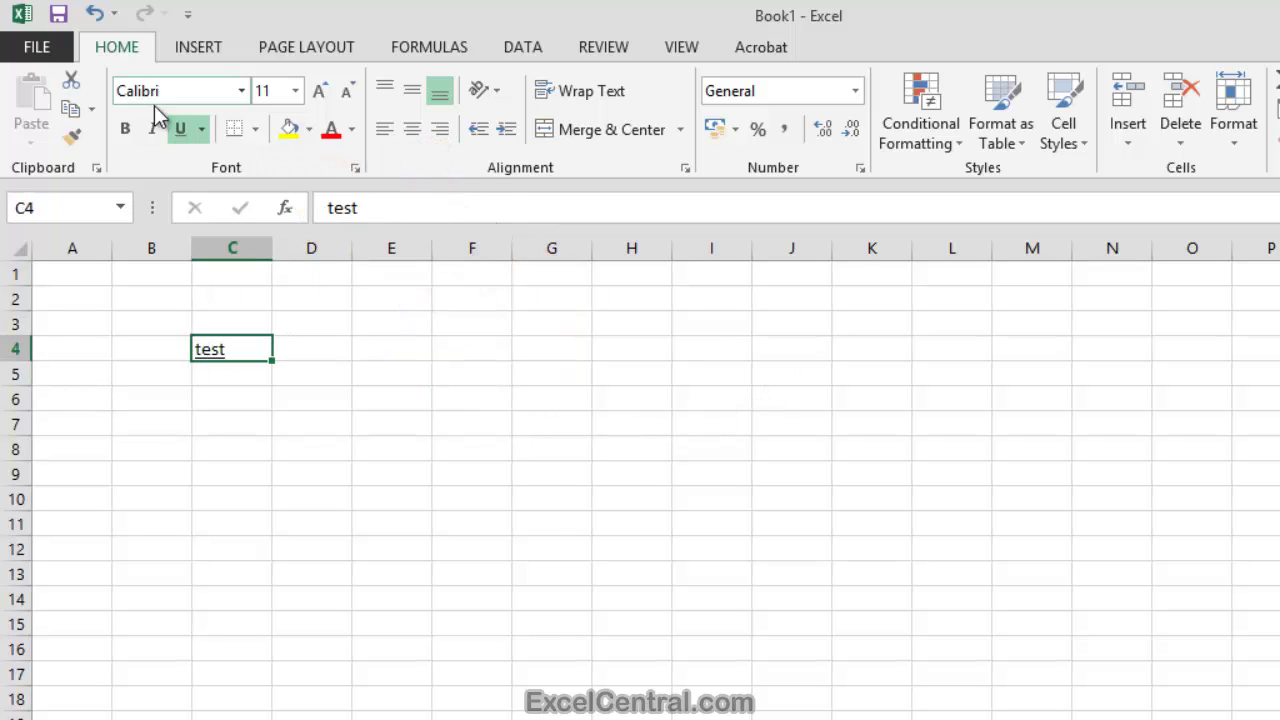
{"action": "left_click", "coordinate": [183, 131]}
{"action": "left_click", "coordinate": [429, 336]}
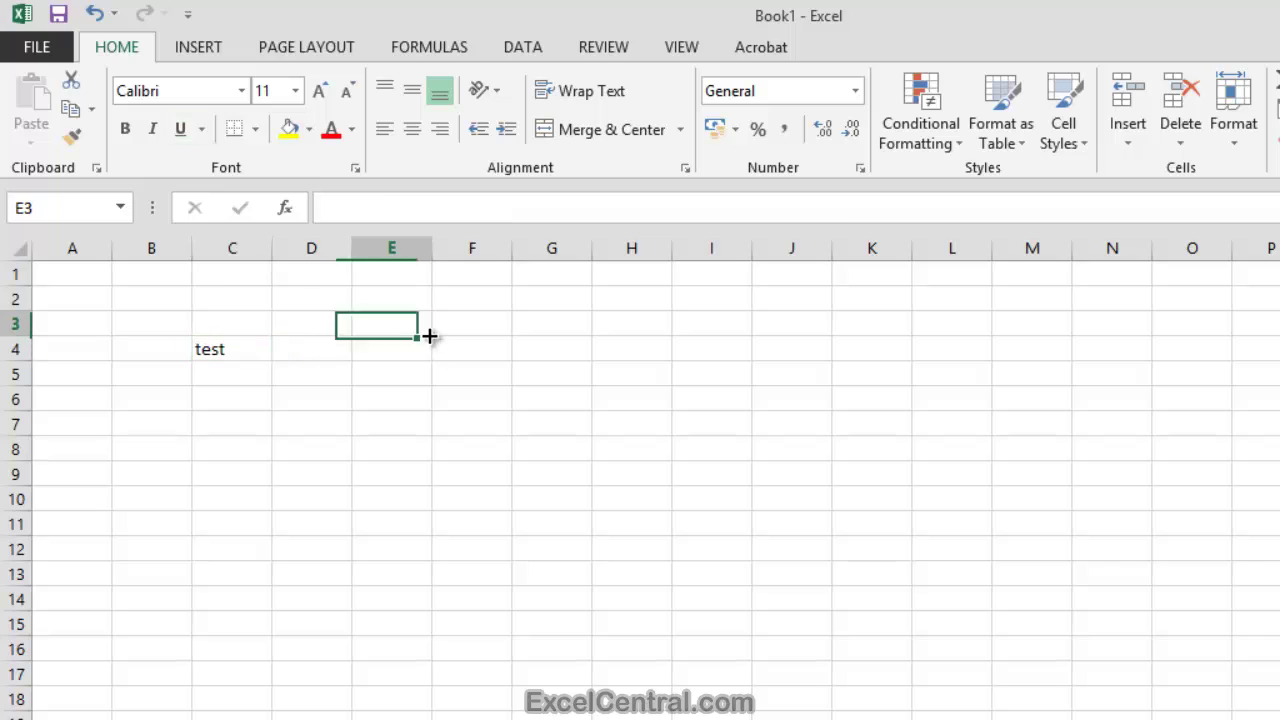
Underline the text in cell C4 again with a single line and deselect the cell.
{"action": "left_click", "coordinate": [250, 347]}
{"action": "left_click", "coordinate": [183, 131]}
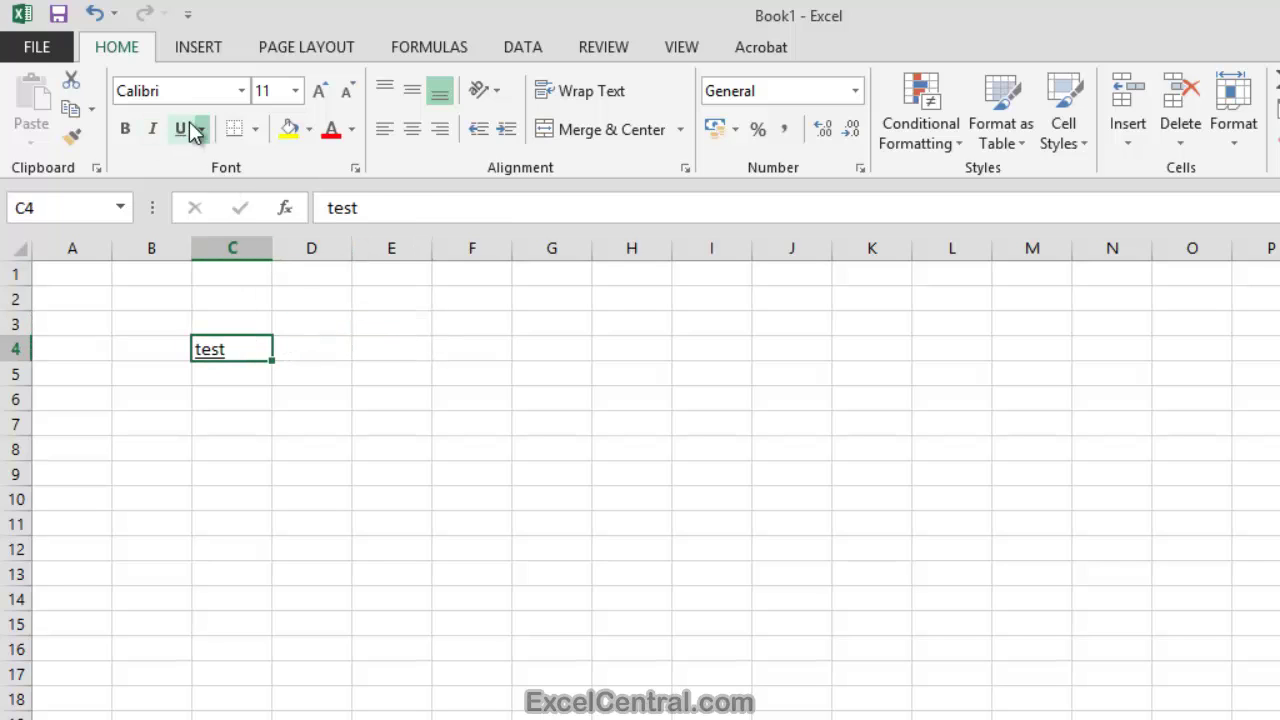
{"action": "left_click", "coordinate": [358, 350]}
Return the text in cell C4 to plain formatting by taking off its underline.
{"action": "left_click", "coordinate": [220, 349]}
{"action": "left_click", "coordinate": [180, 130]}
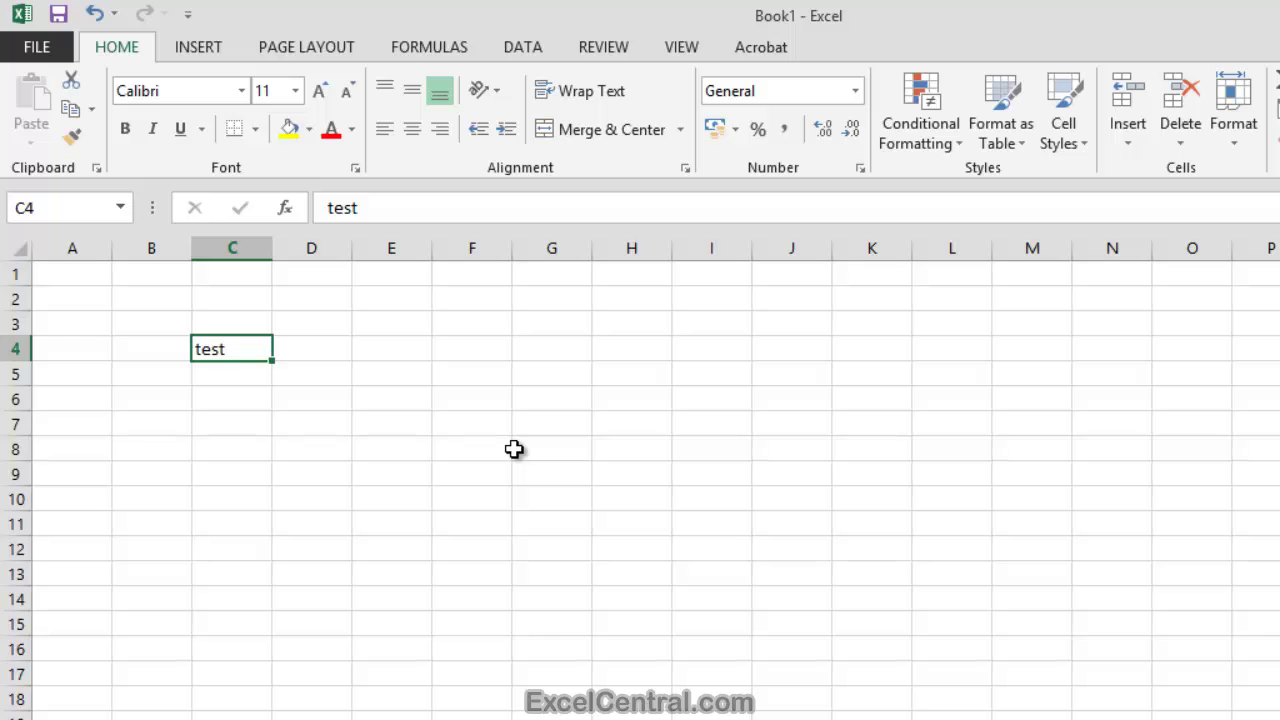
{"action": "left_click", "coordinate": [241, 92]}
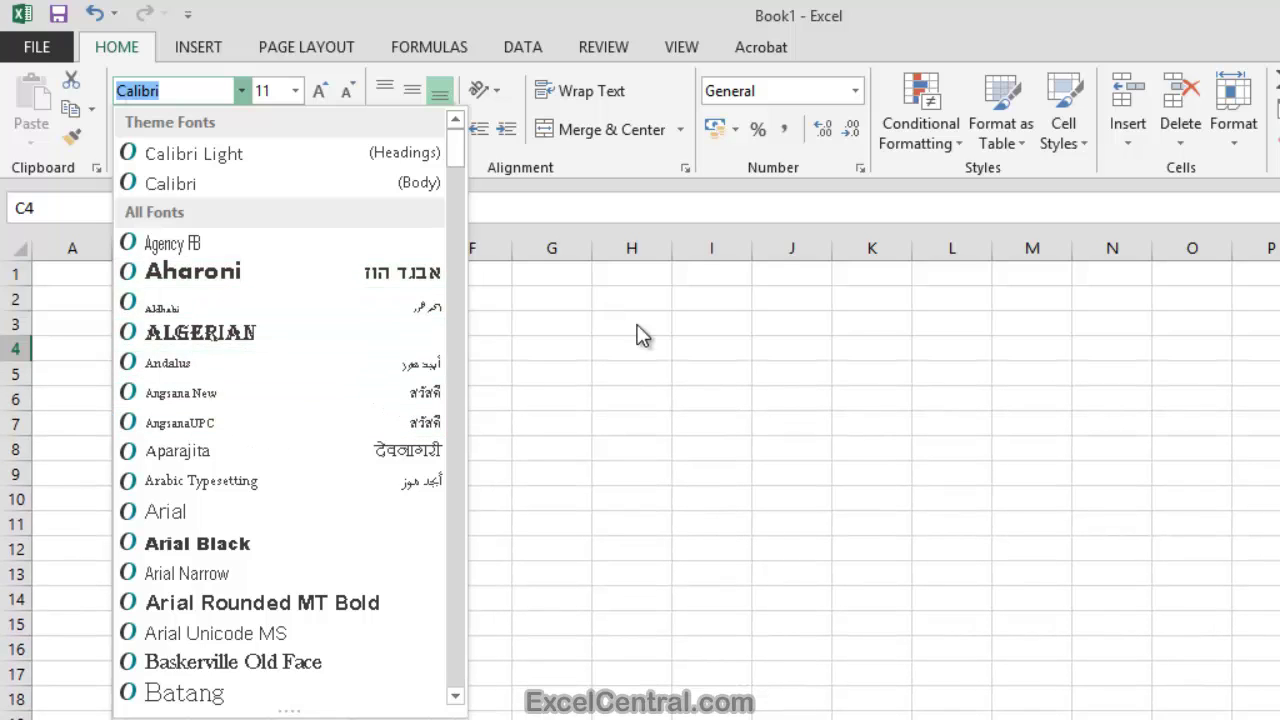
{"action": "left_click", "coordinate": [646, 338]}
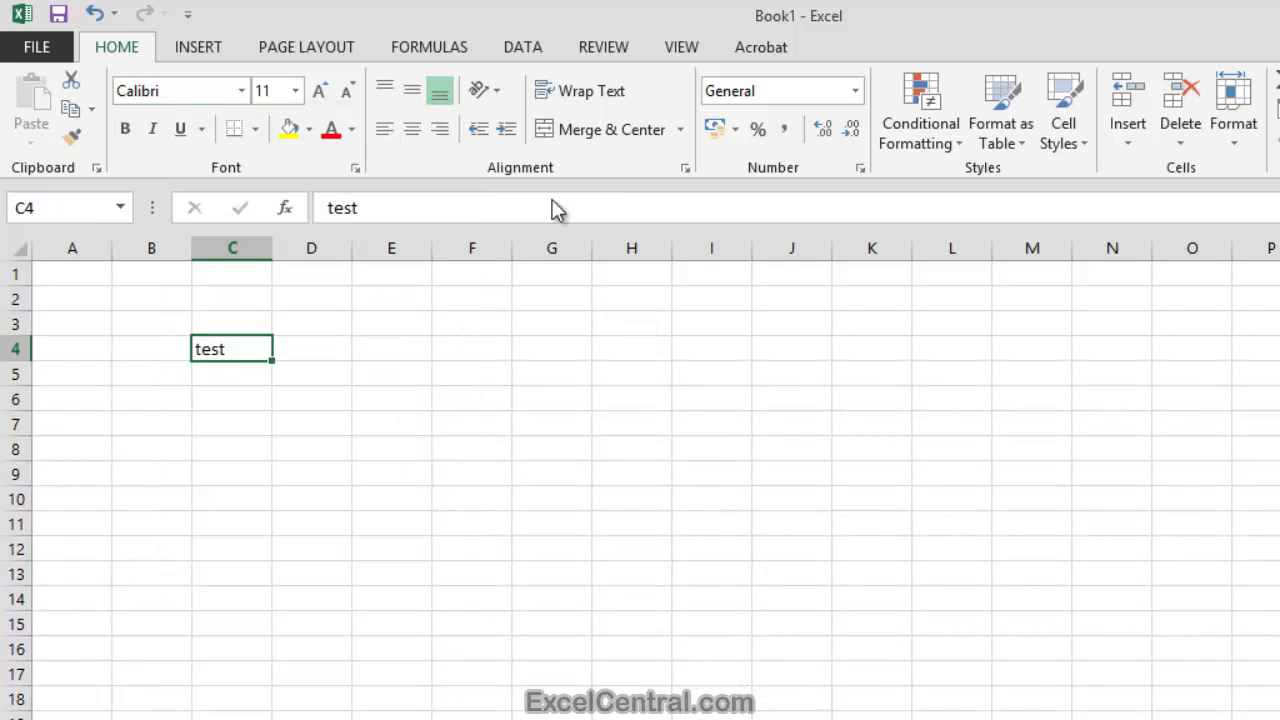
Look through the font sizes available for cell C4 and leave the size as it is.
{"action": "left_click", "coordinate": [295, 92]}
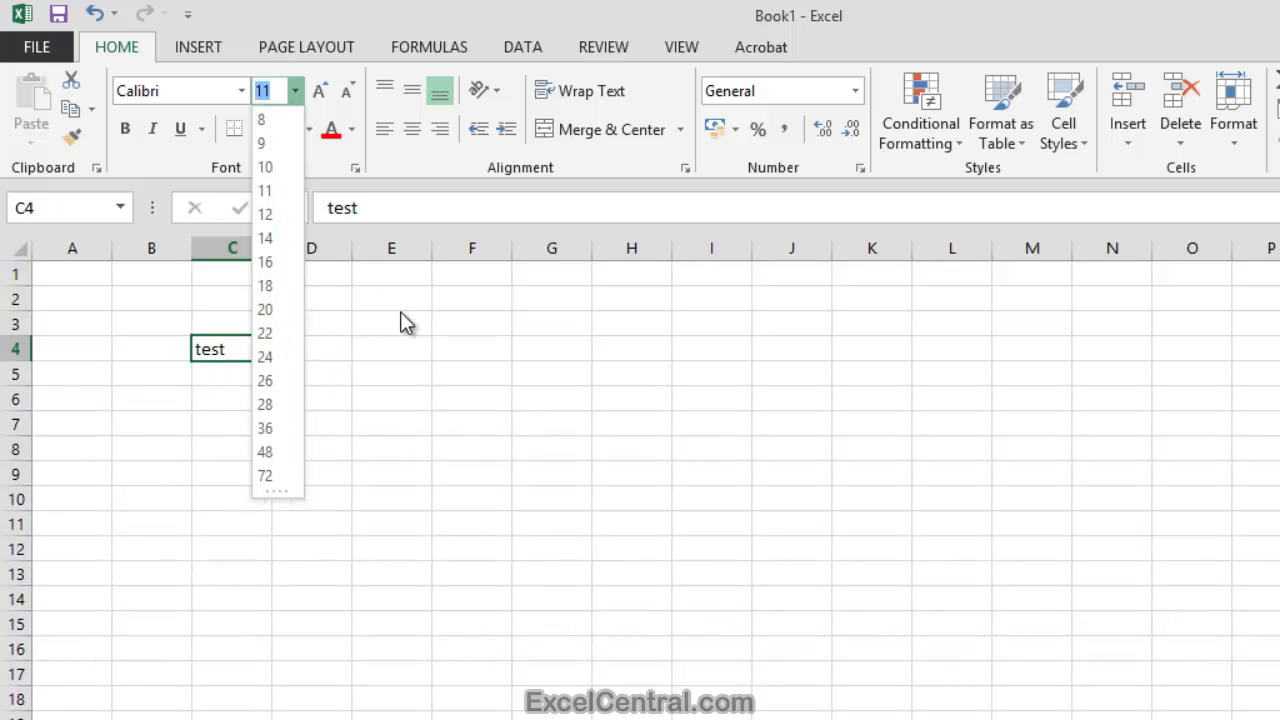
{"action": "left_click", "coordinate": [410, 305]}
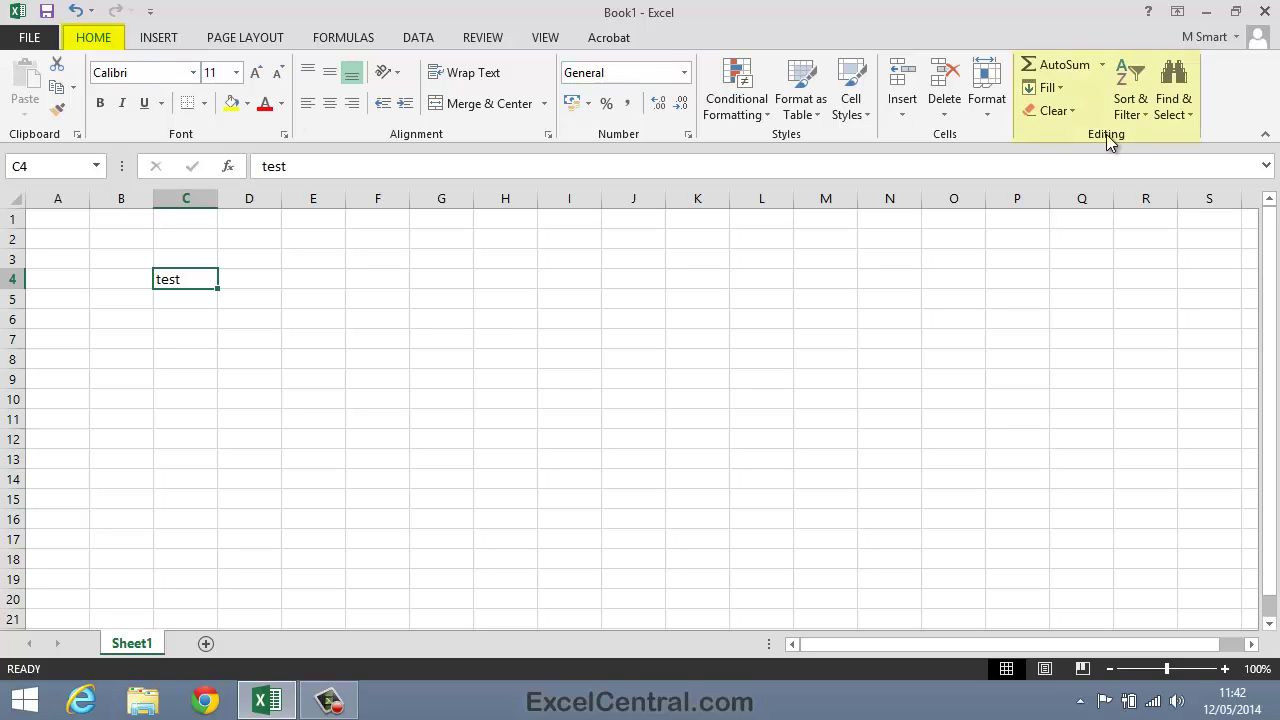
View the Find & Select commands, open the Find dialog and close it without searching.
{"action": "left_click", "coordinate": [1173, 103]}
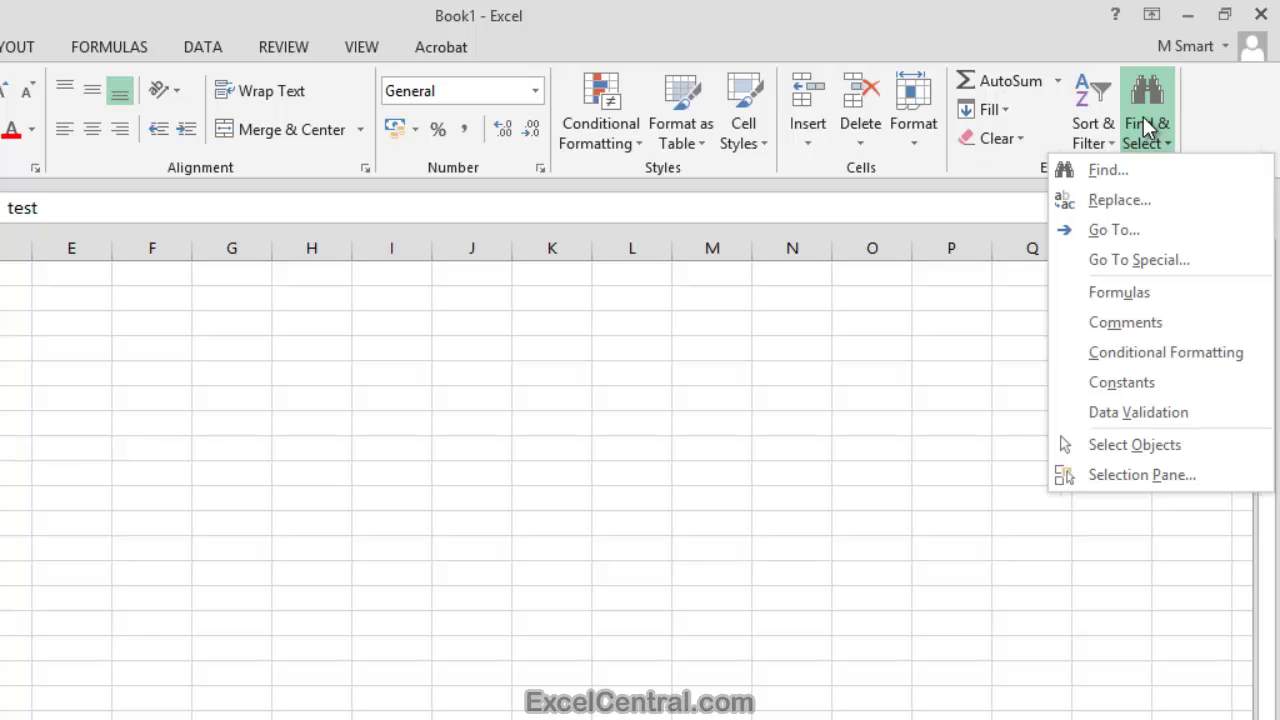
{"action": "left_click", "coordinate": [1188, 168]}
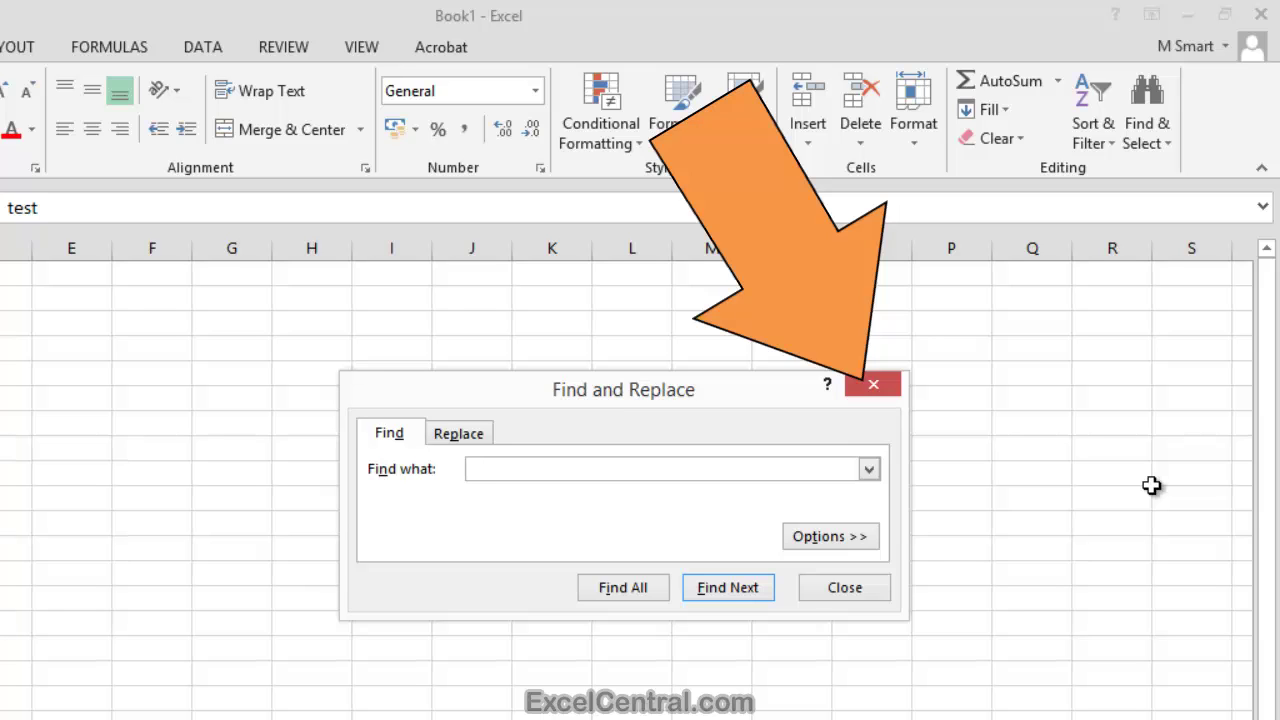
{"action": "left_click", "coordinate": [888, 385]}
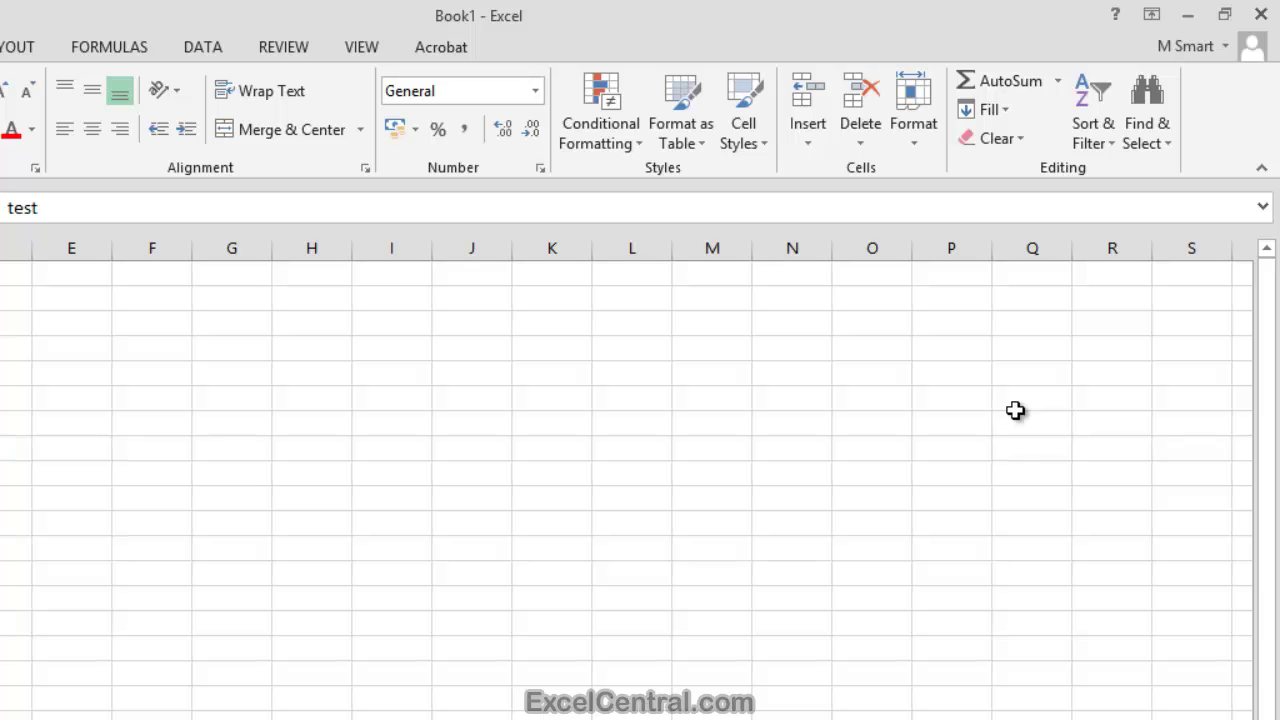
View the Freeze Panes options for the worksheet without applying any of them.
{"action": "left_click", "coordinate": [356, 52]}
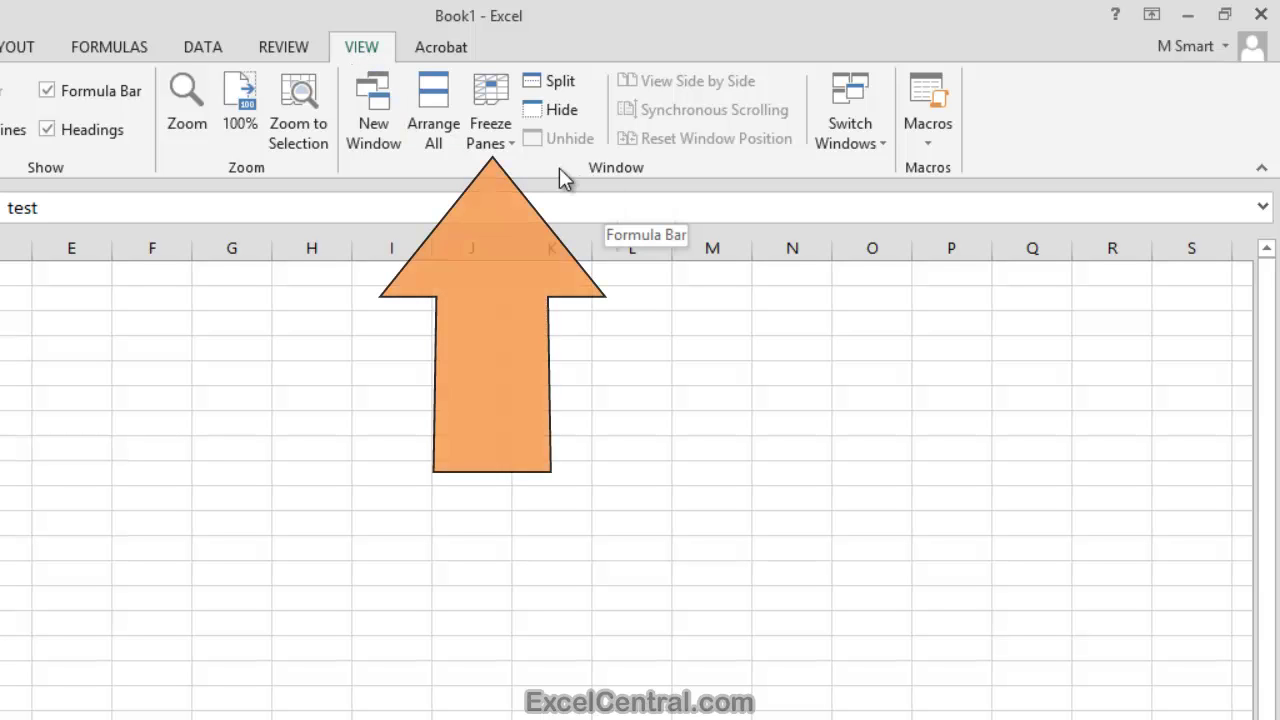
{"action": "left_click", "coordinate": [479, 126]}
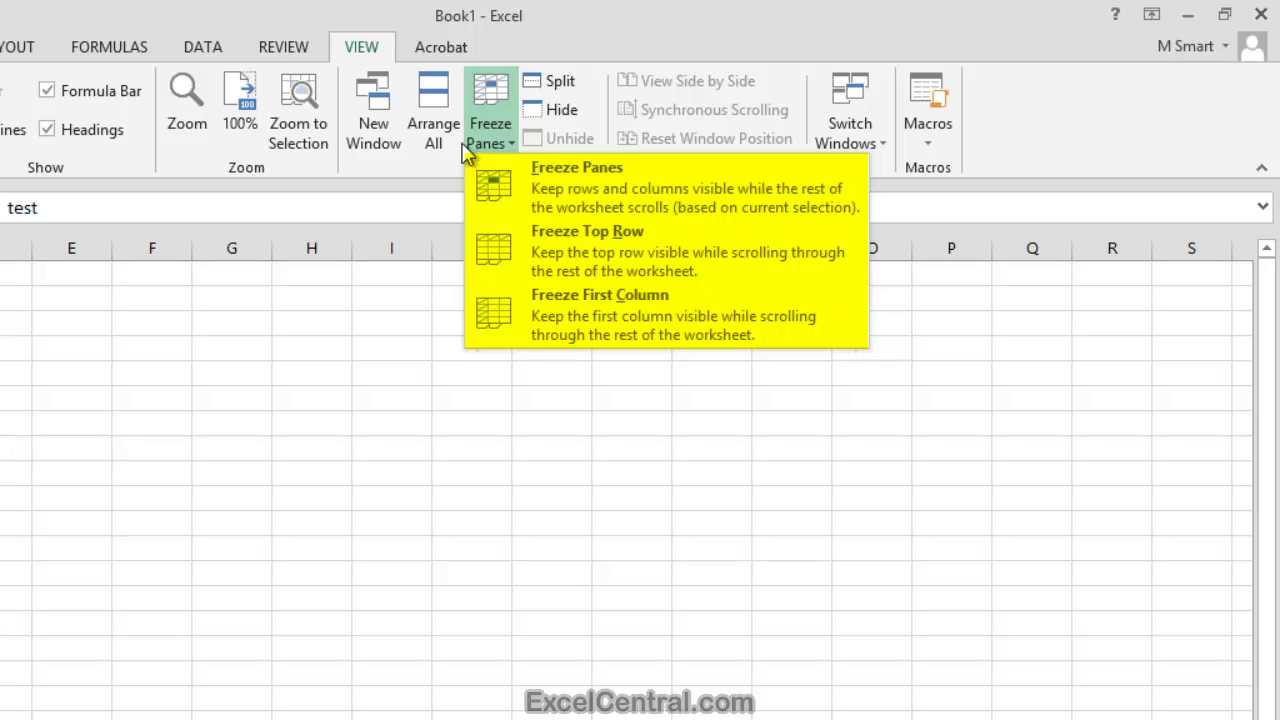
{"action": "left_click", "coordinate": [268, 380]}
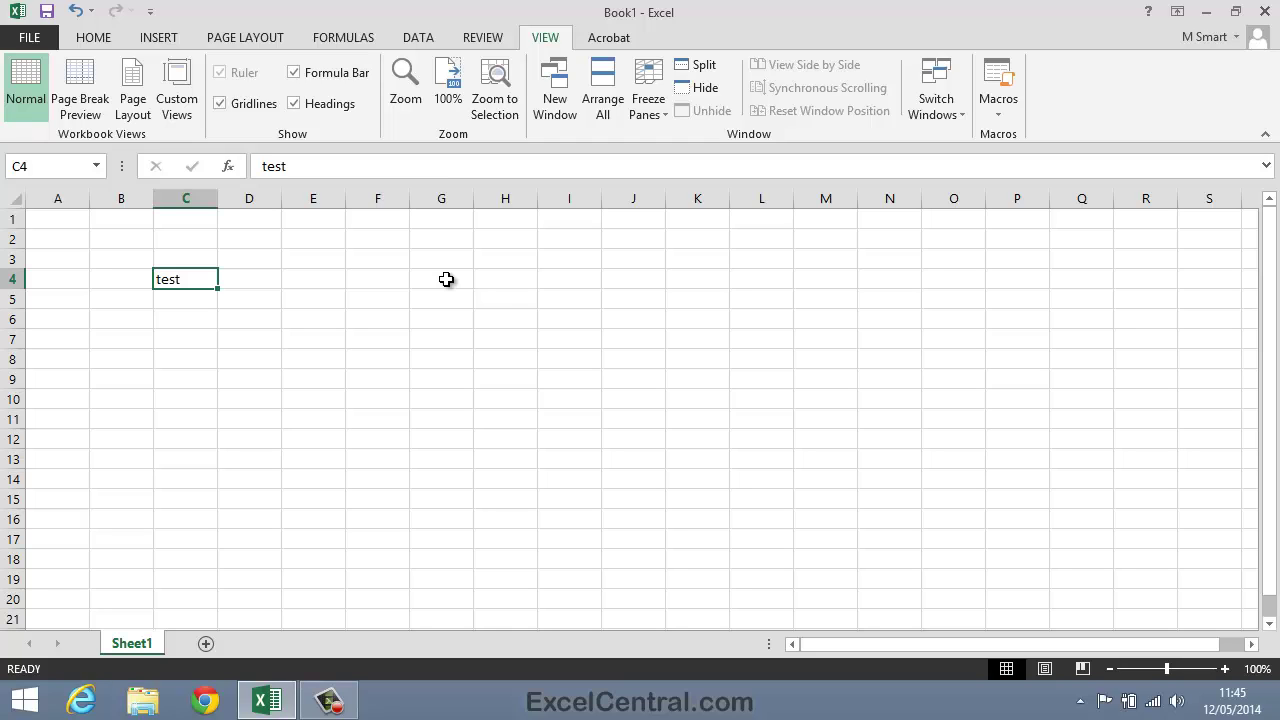
Preview the Cell Styles gallery on cell C4, including 40% - Accent5, and leave it without applying a style.
{"action": "left_click", "coordinate": [94, 38]}
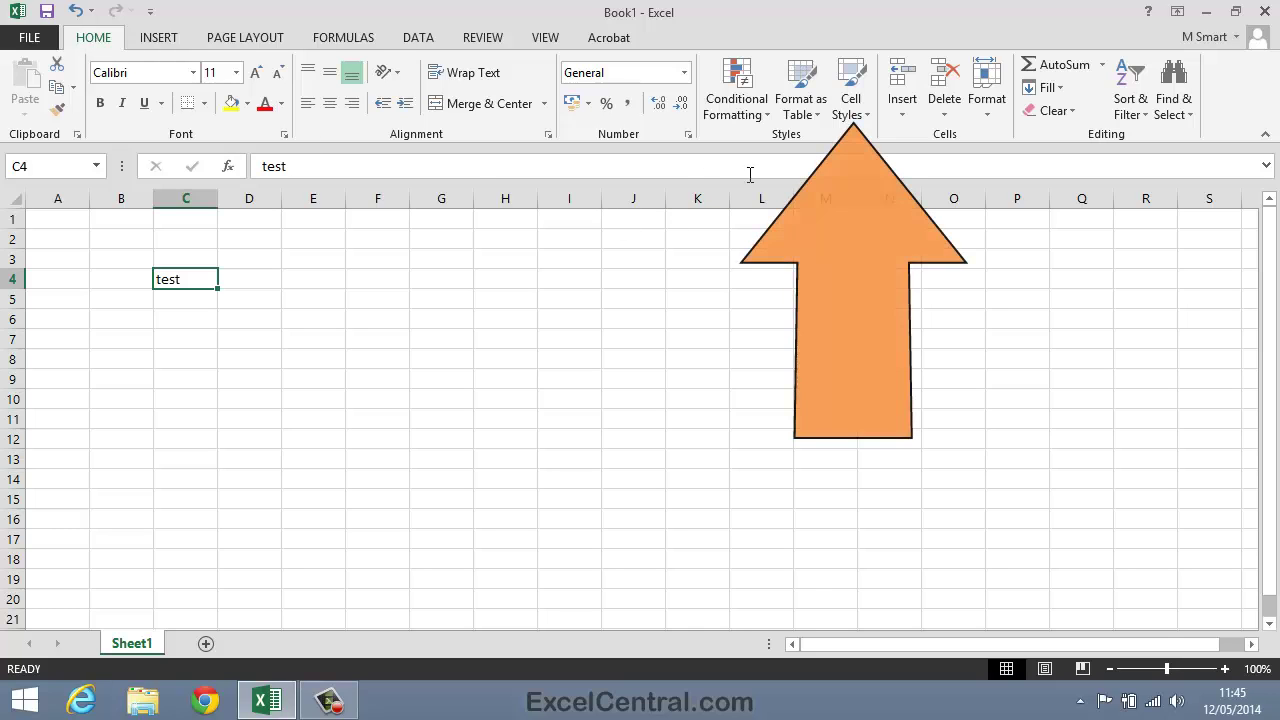
{"action": "left_click", "coordinate": [851, 100]}
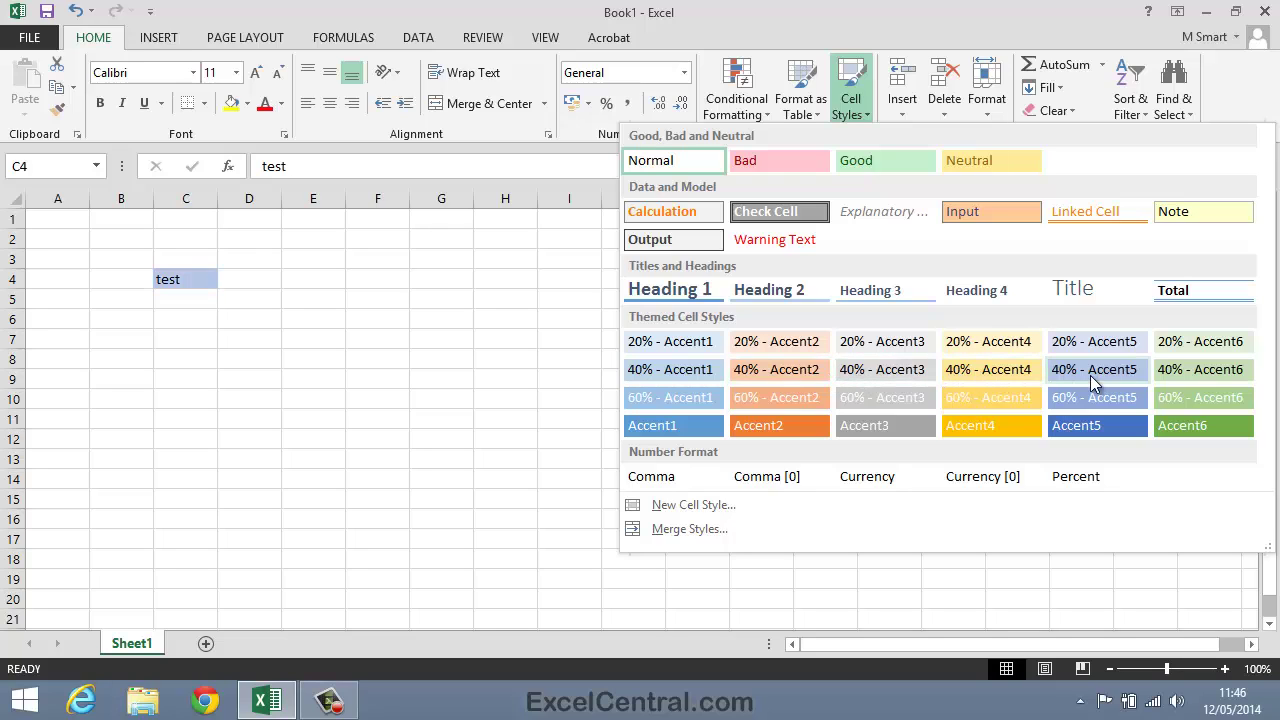
{"action": "left_click", "coordinate": [434, 299]}
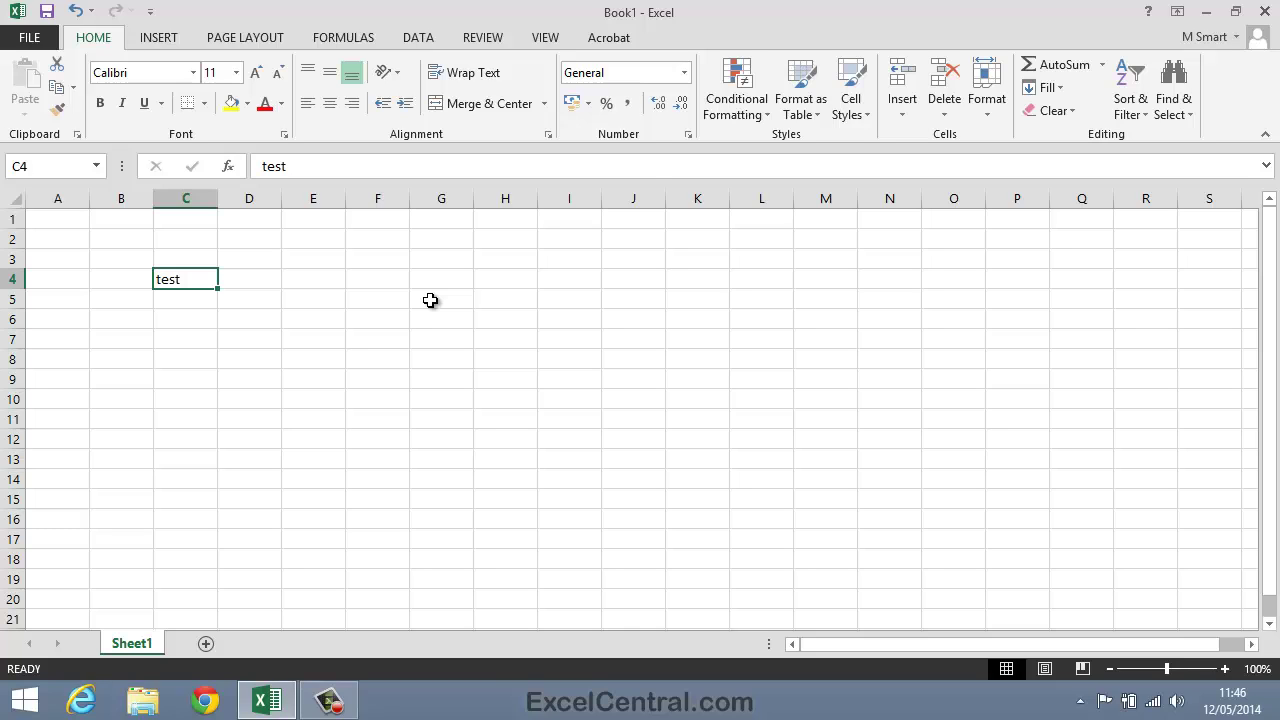
Hide the worksheet gridlines and show them again.
{"action": "left_click", "coordinate": [548, 40]}
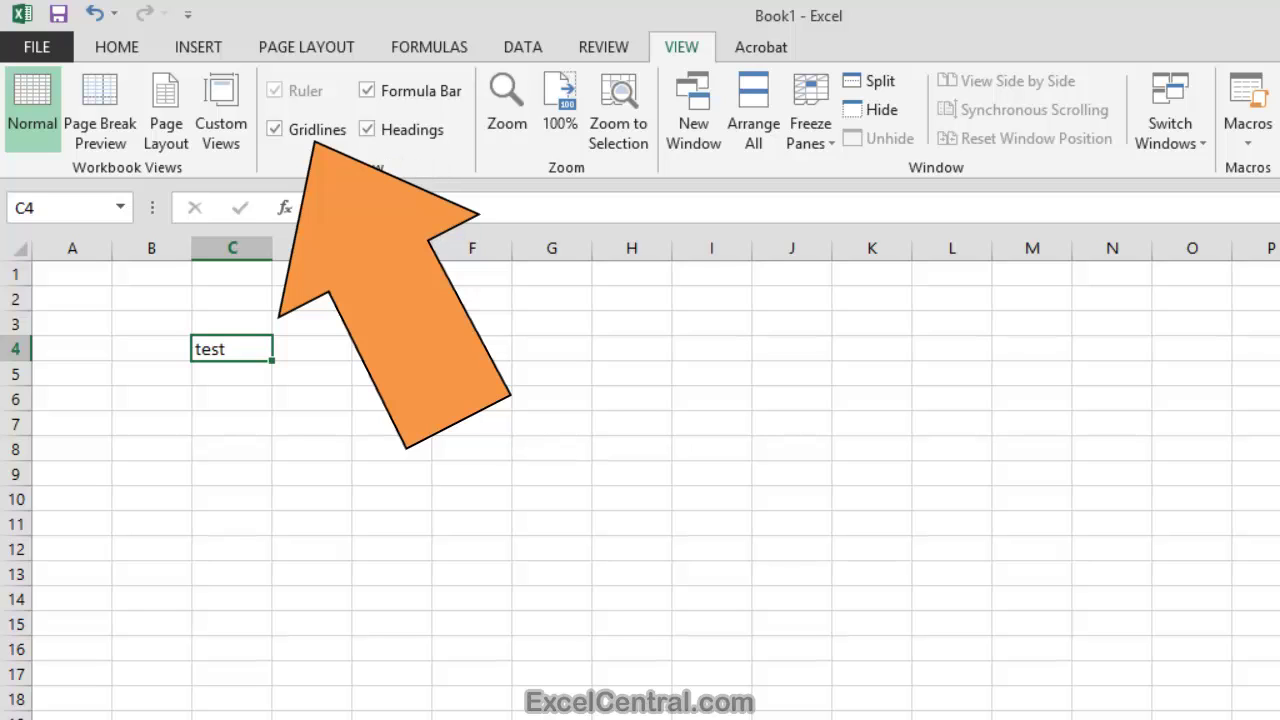
{"action": "left_click", "coordinate": [283, 139]}
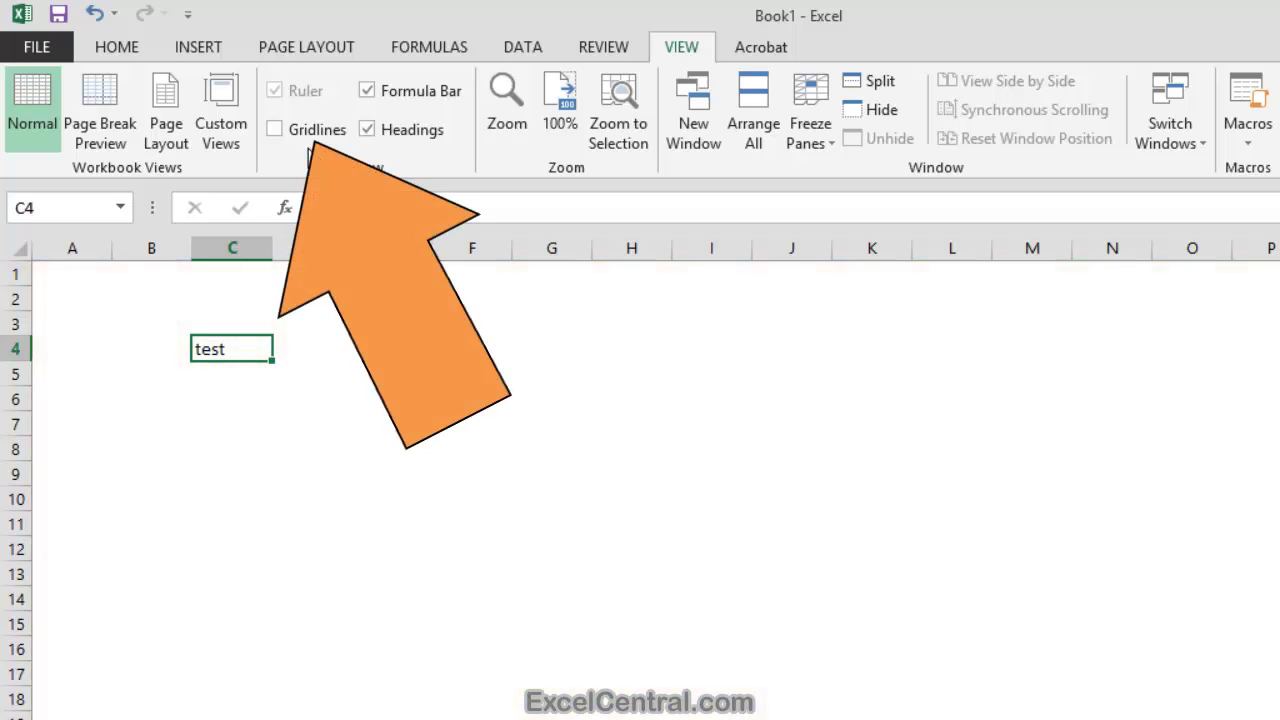
{"action": "left_click", "coordinate": [275, 130]}
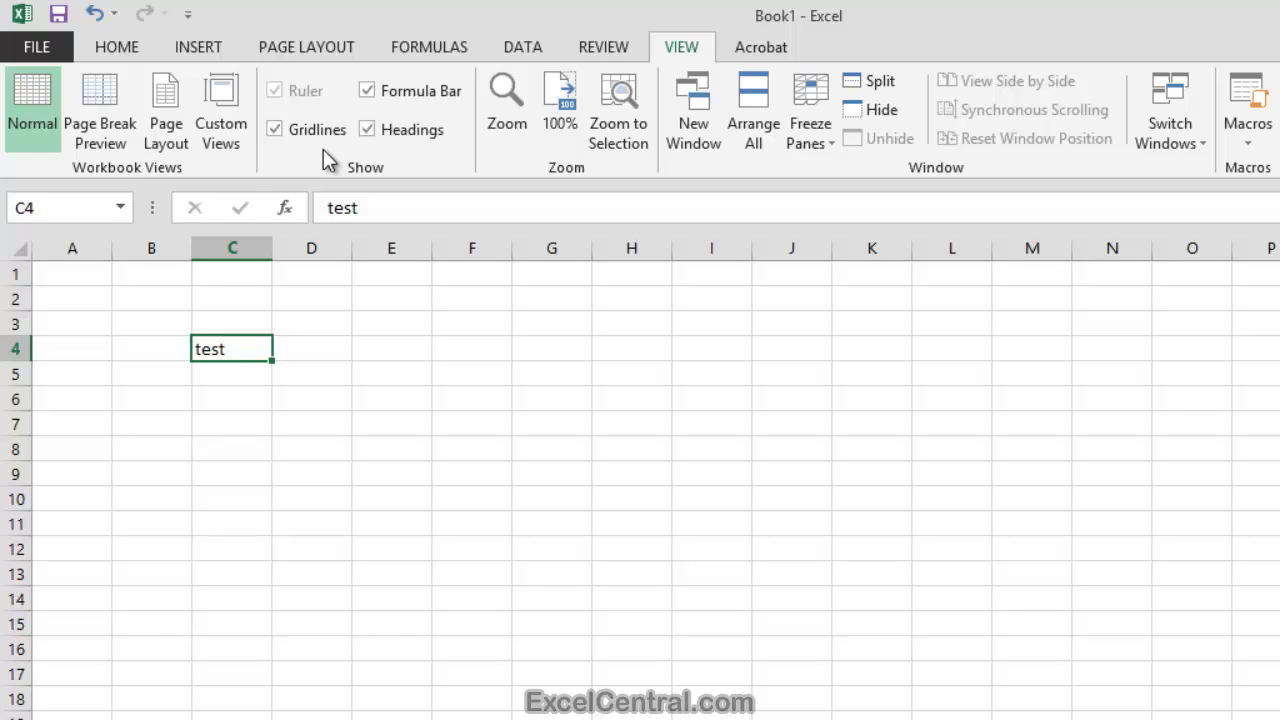
Open the Format Cells dialog at the font settings for cell C4 and move it closer to the cell.
{"action": "left_click", "coordinate": [120, 52]}
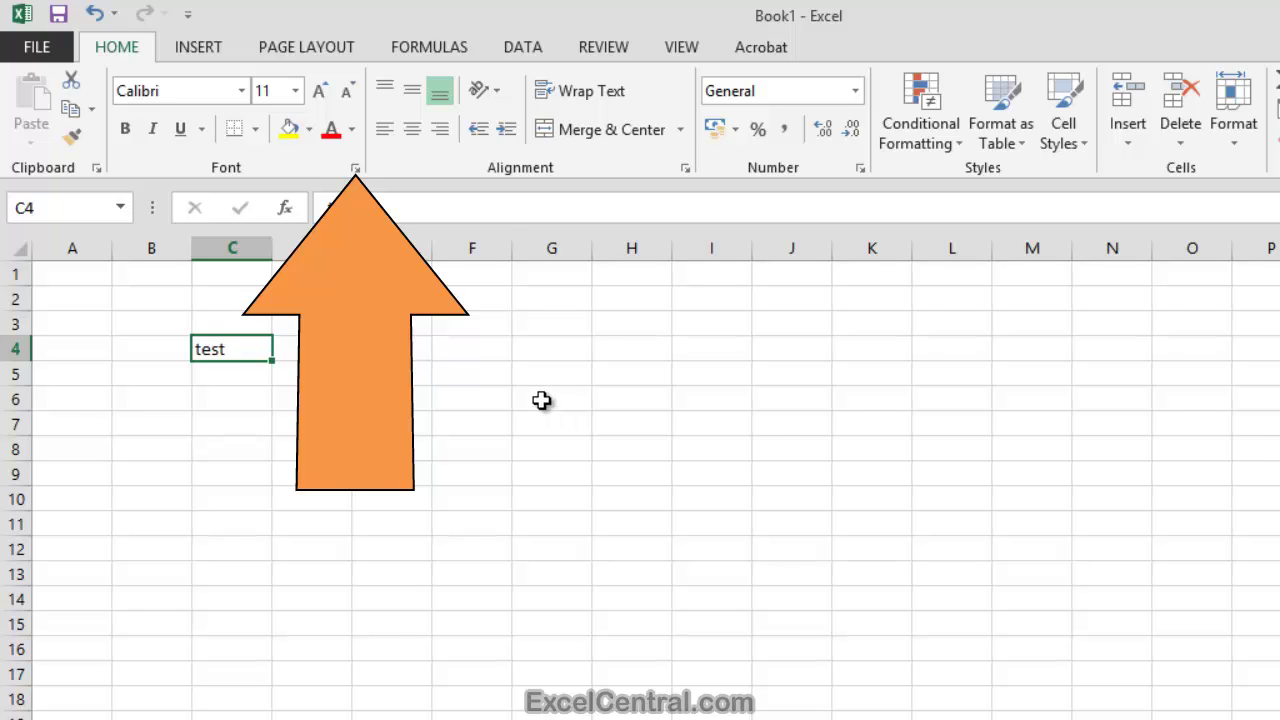
{"action": "left_click", "coordinate": [356, 170]}
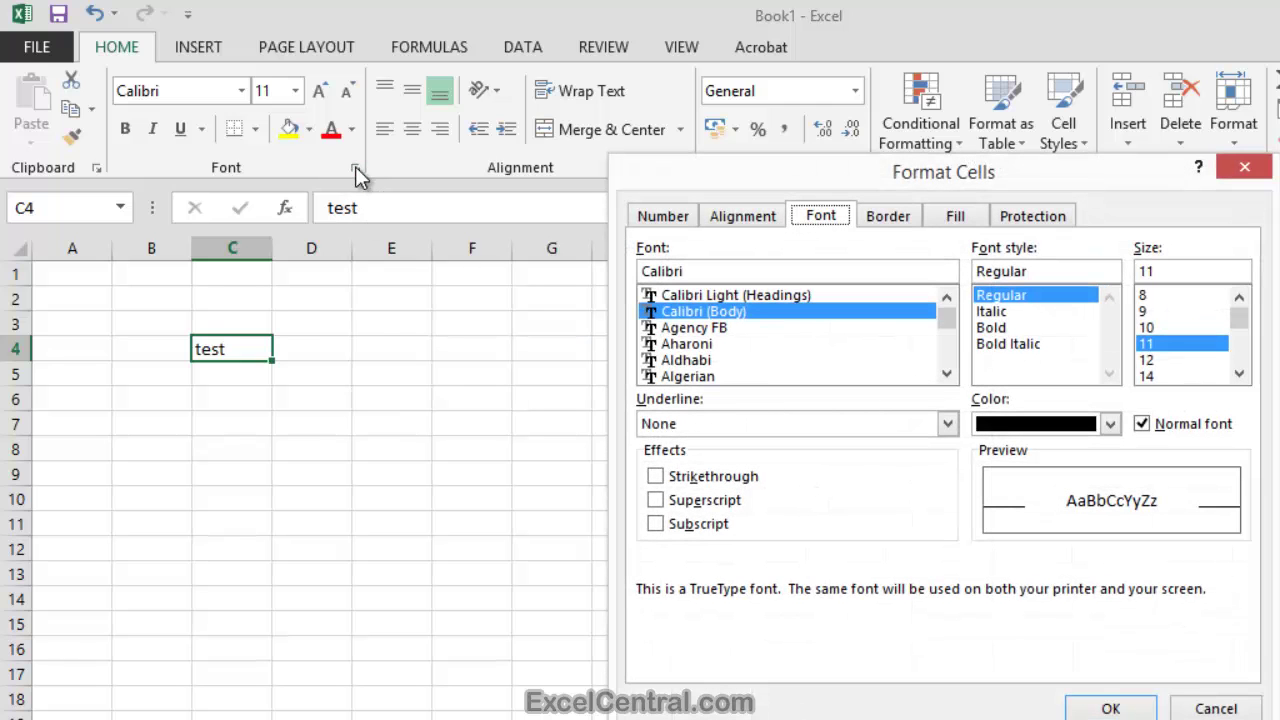
{"action": "left_click_drag", "start_coordinate": [808, 175], "coordinate": [556, 272]}
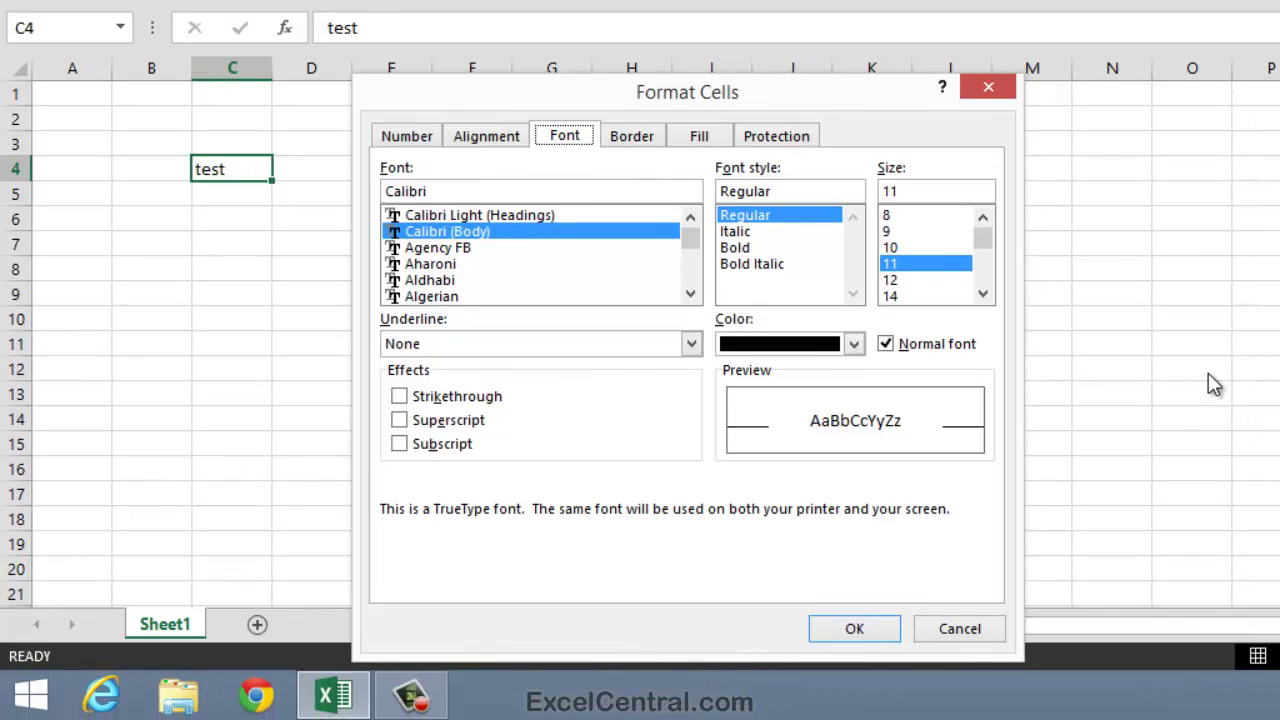
Review the Alignment, Number, Border, Fill and Protection settings in the Format Cells dialog and return to the Font settings.
{"action": "left_click", "coordinate": [486, 208]}
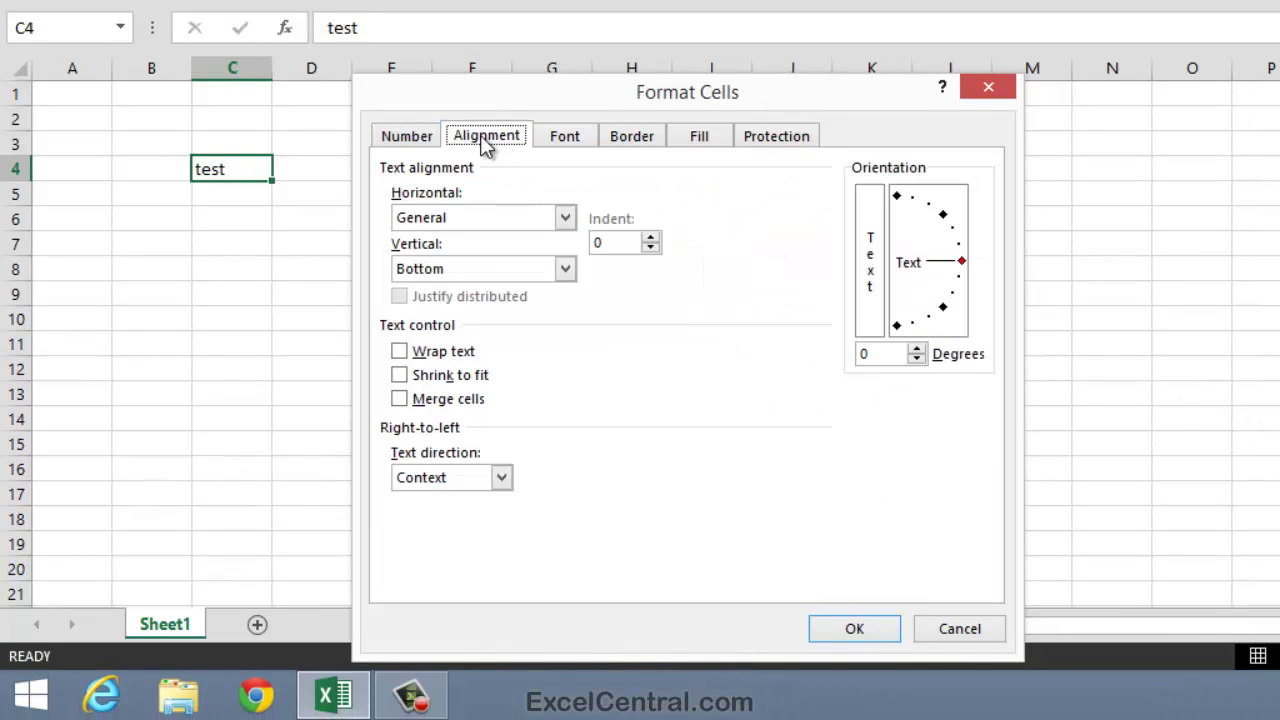
{"action": "left_click", "coordinate": [407, 136]}
{"action": "left_click", "coordinate": [627, 137]}
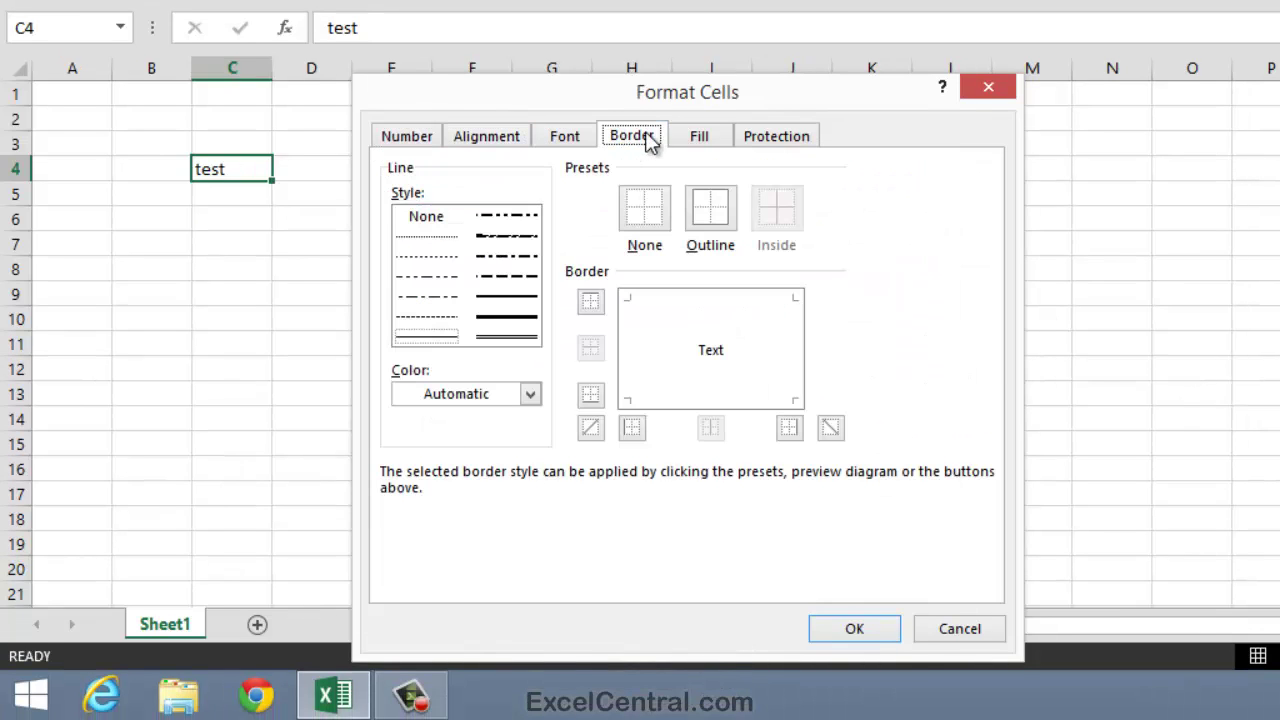
{"action": "left_click", "coordinate": [705, 140]}
{"action": "left_click", "coordinate": [770, 136]}
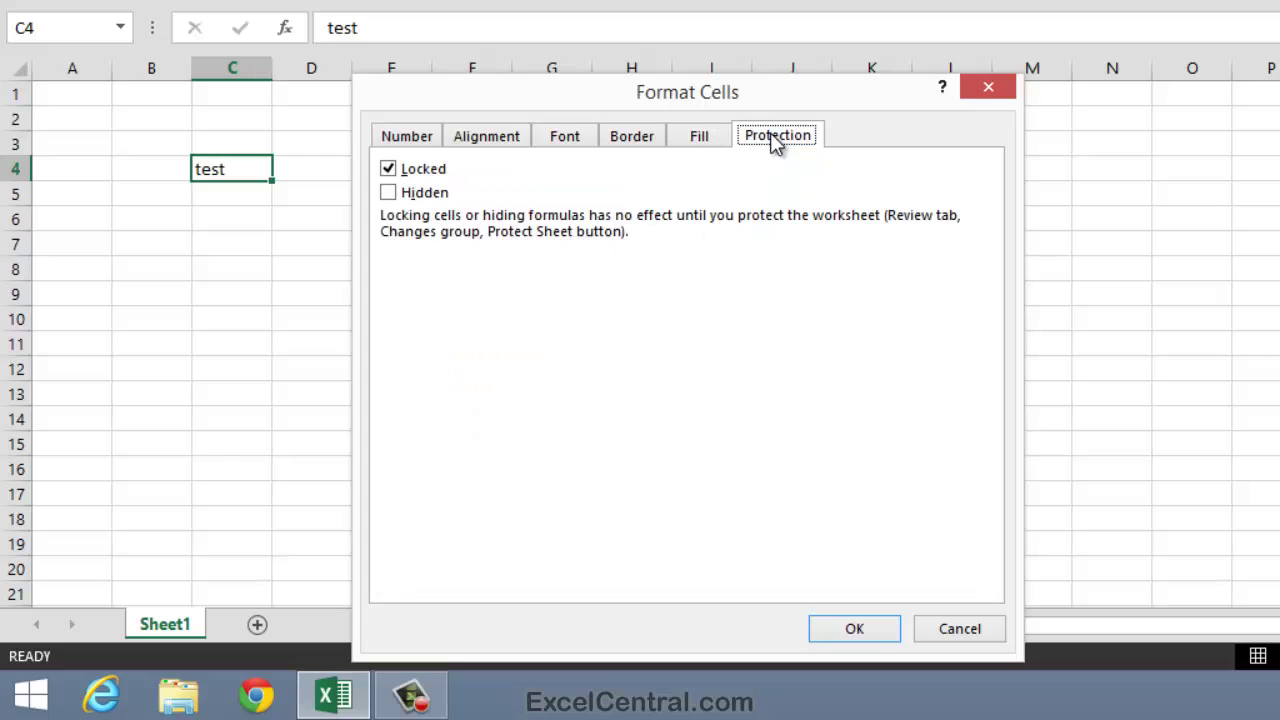
{"action": "left_click", "coordinate": [572, 139]}
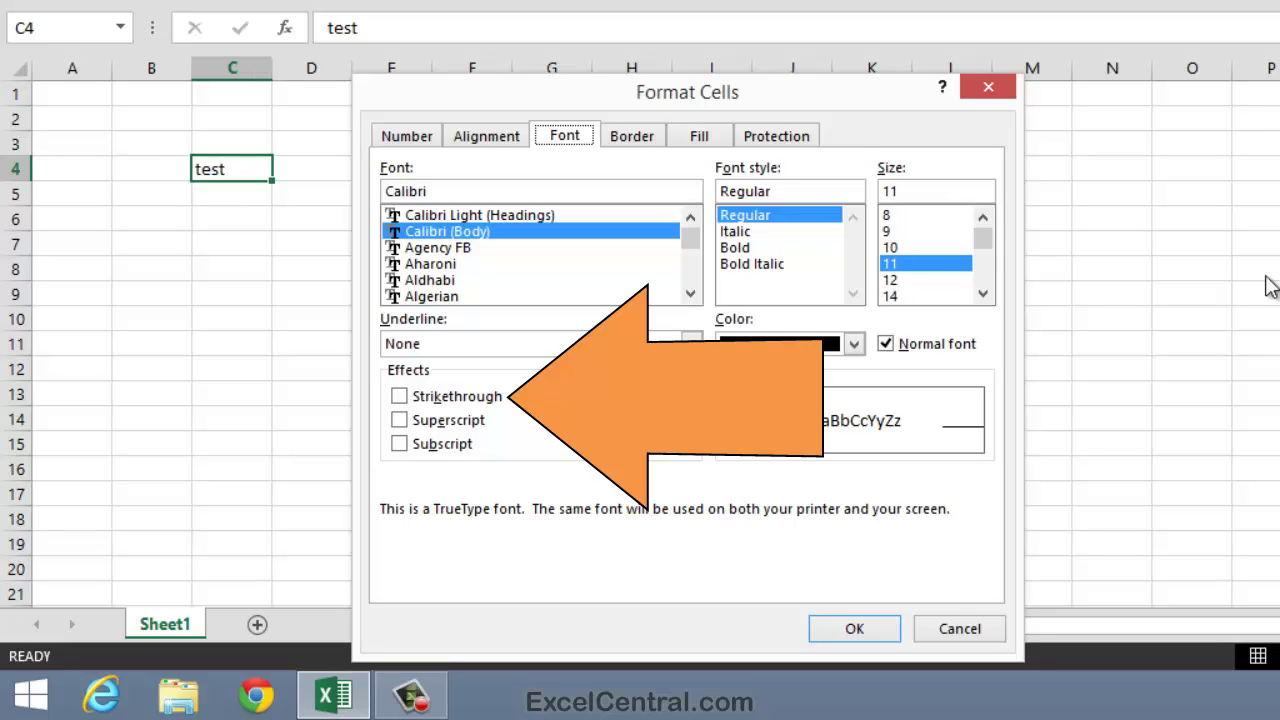
Apply the Strikethrough effect to the text in cell C4 and select cell E5.
{"action": "left_click", "coordinate": [402, 397]}
{"action": "left_click", "coordinate": [845, 630]}
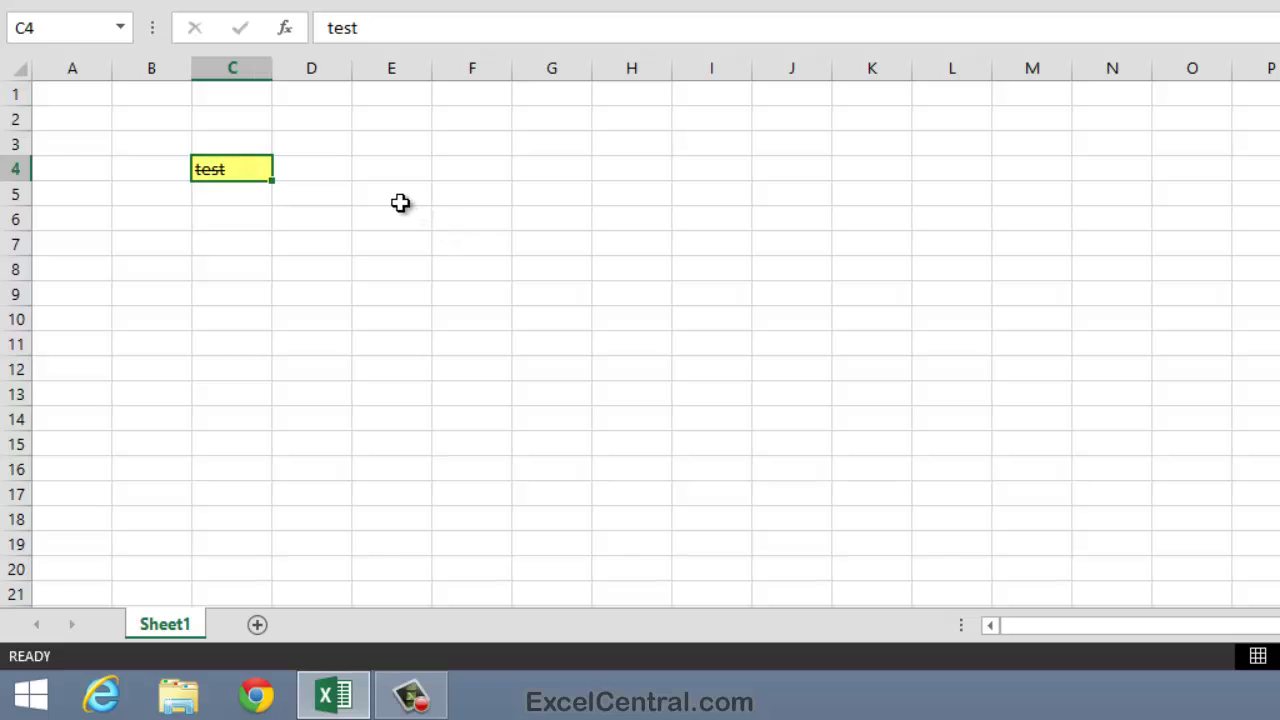
{"action": "left_click", "coordinate": [400, 203]}
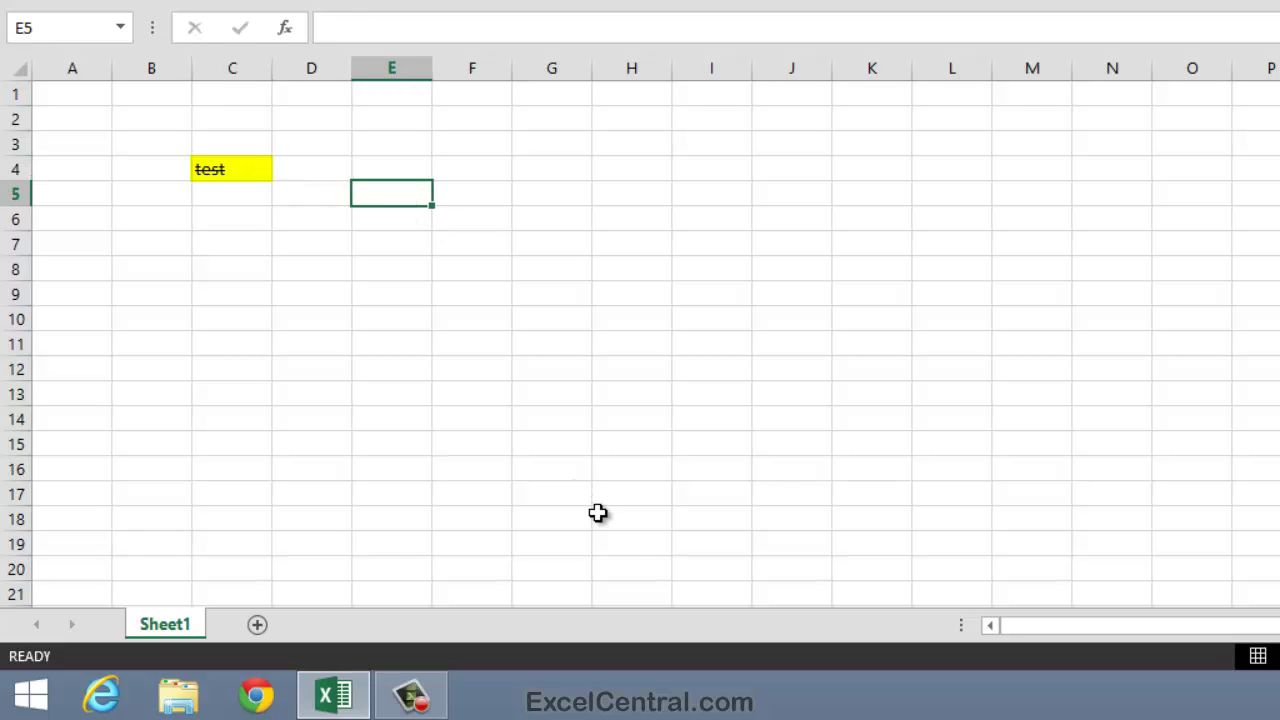